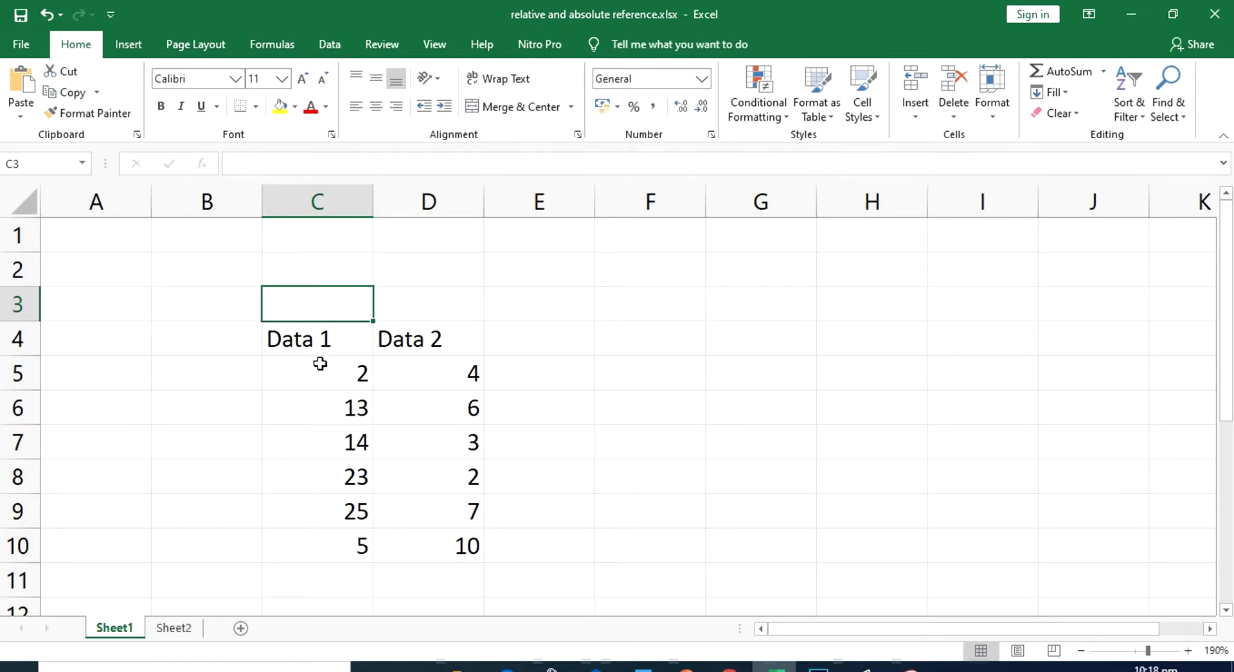
# - Enter =C5+D5 in the first Sum cell, E5, and fill the formula down to E10
pyautogui.moveTo(323, 361); pyautogui.dragTo(323, 513)
pyautogui.moveTo(442, 366); pyautogui.dragTo(441, 531)
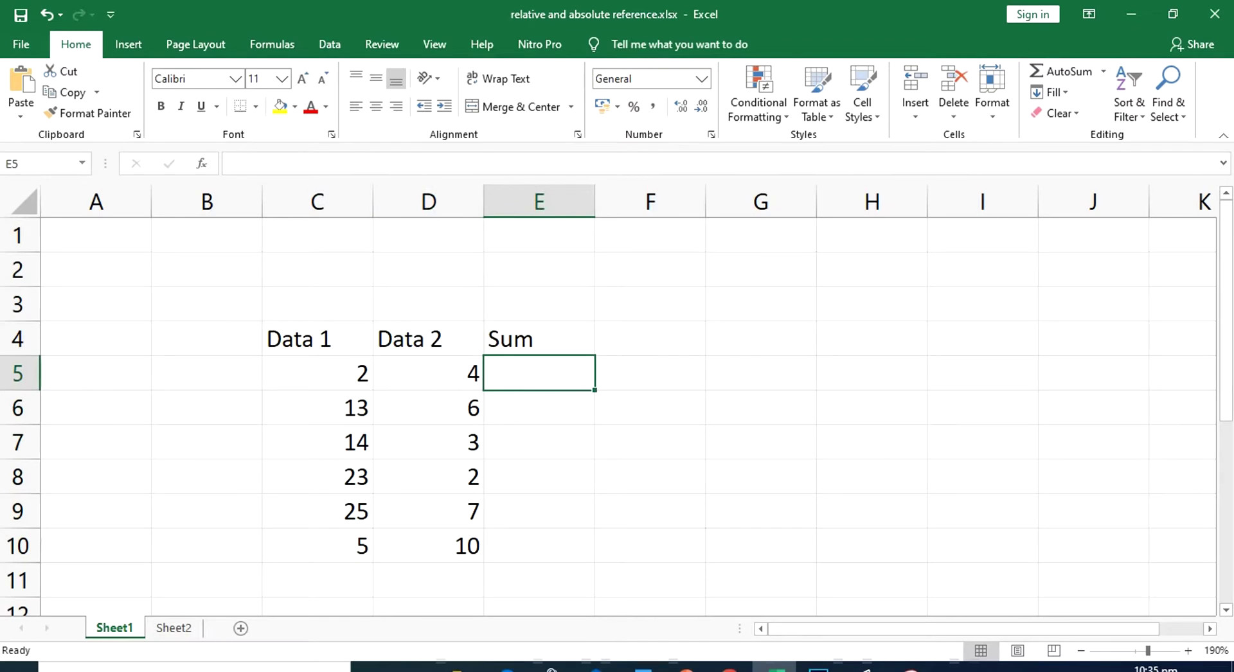
pyautogui.write('=')
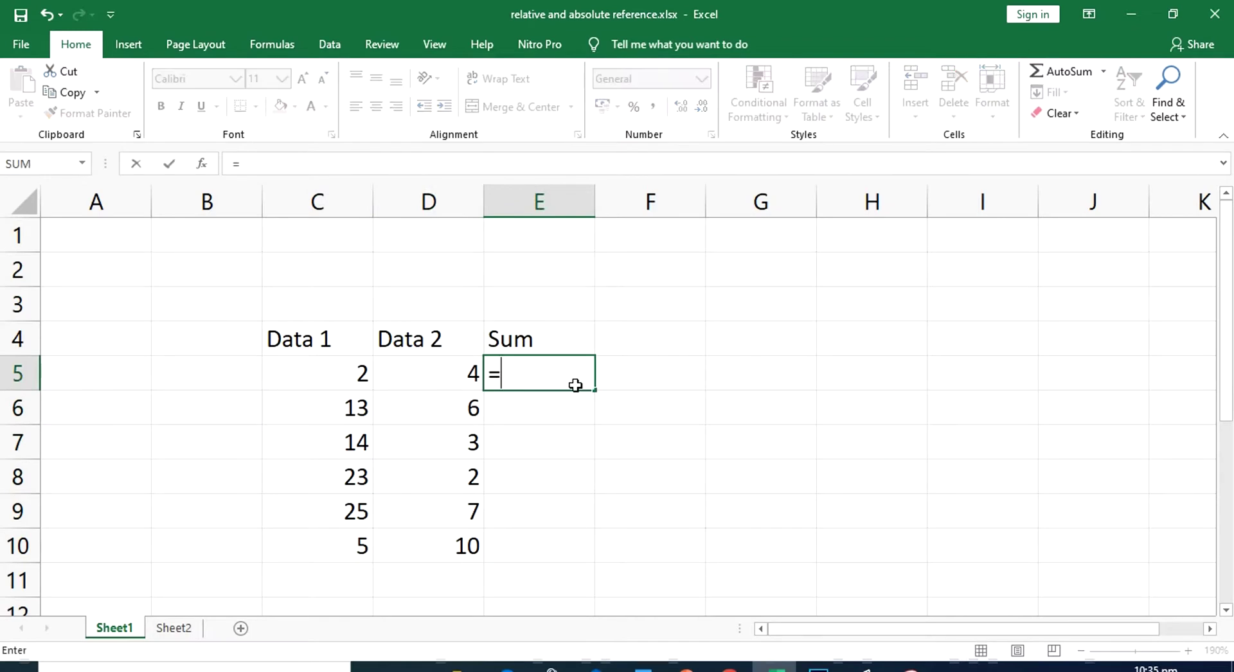
pyautogui.click(344, 375)
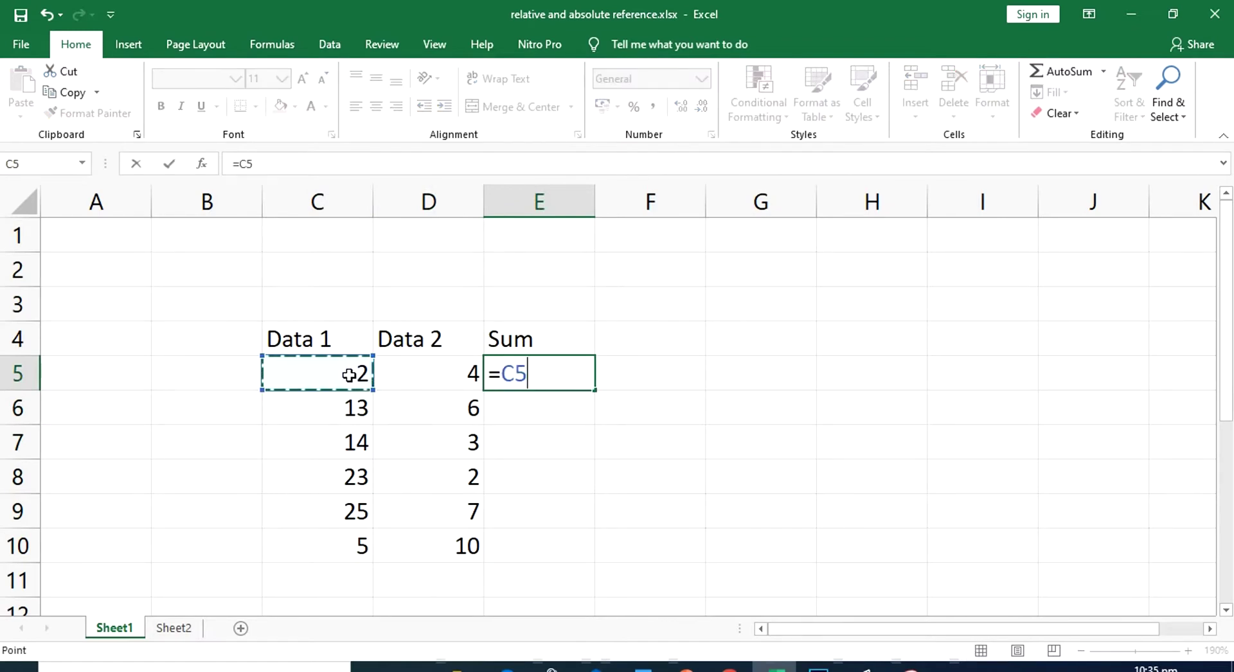
pyautogui.write('+')
pyautogui.click(432, 382)
pyautogui.press('Return')
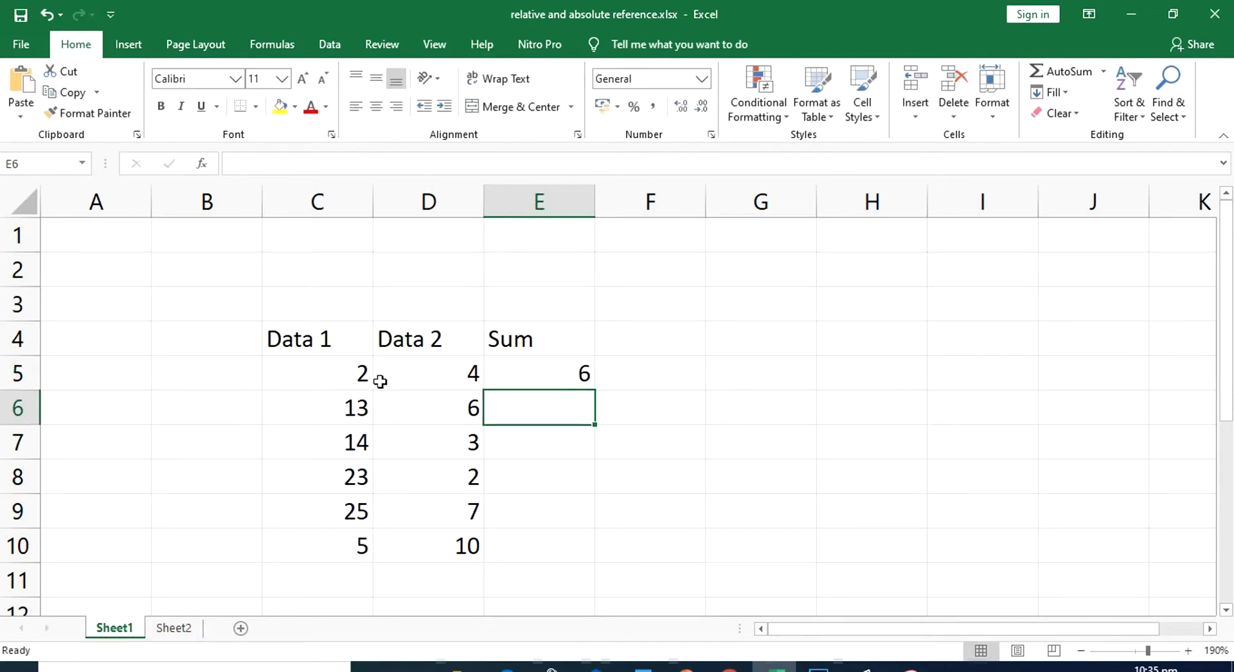
pyautogui.click(565, 378)
pyautogui.moveTo(593, 391); pyautogui.dragTo(583, 545)
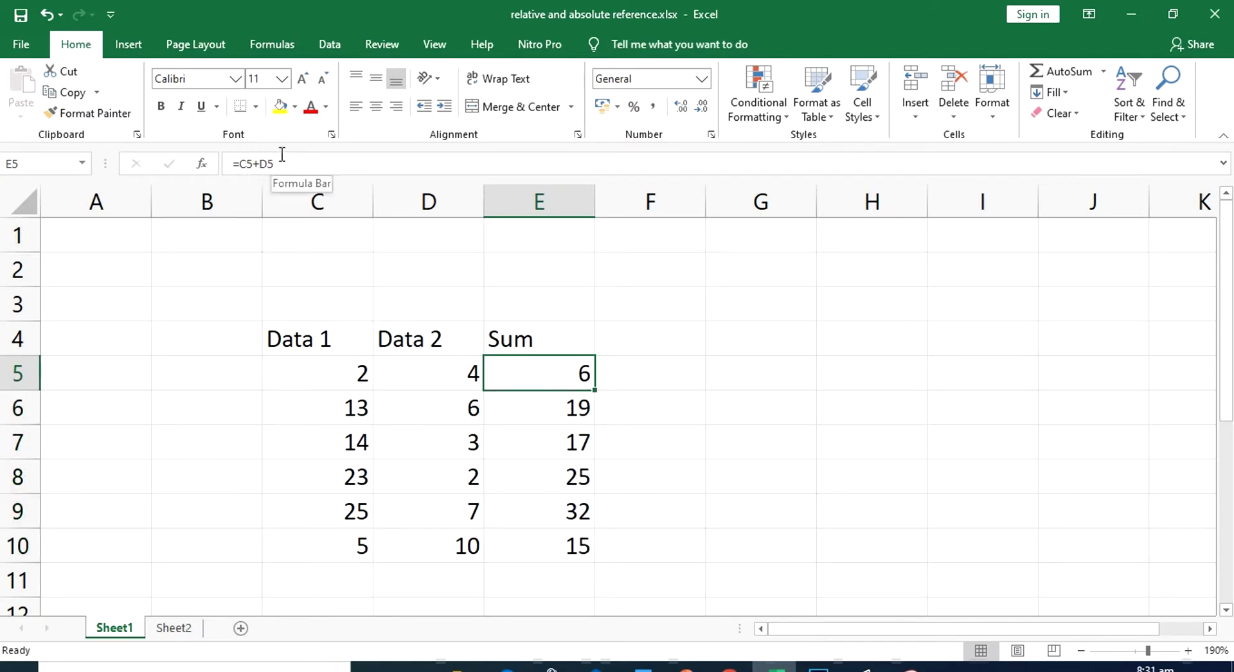
# - Step through the Sum formulas from E5 to E9 to examine how their row references change
pyautogui.press('Down')
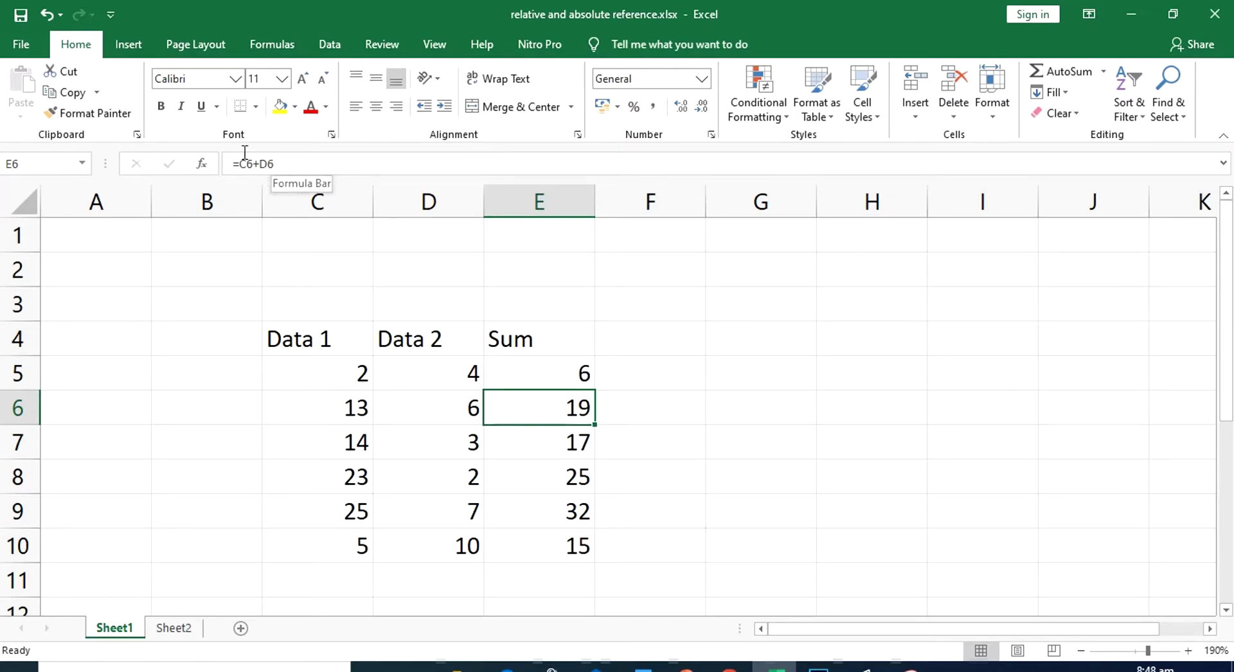
pyautogui.press('Up')
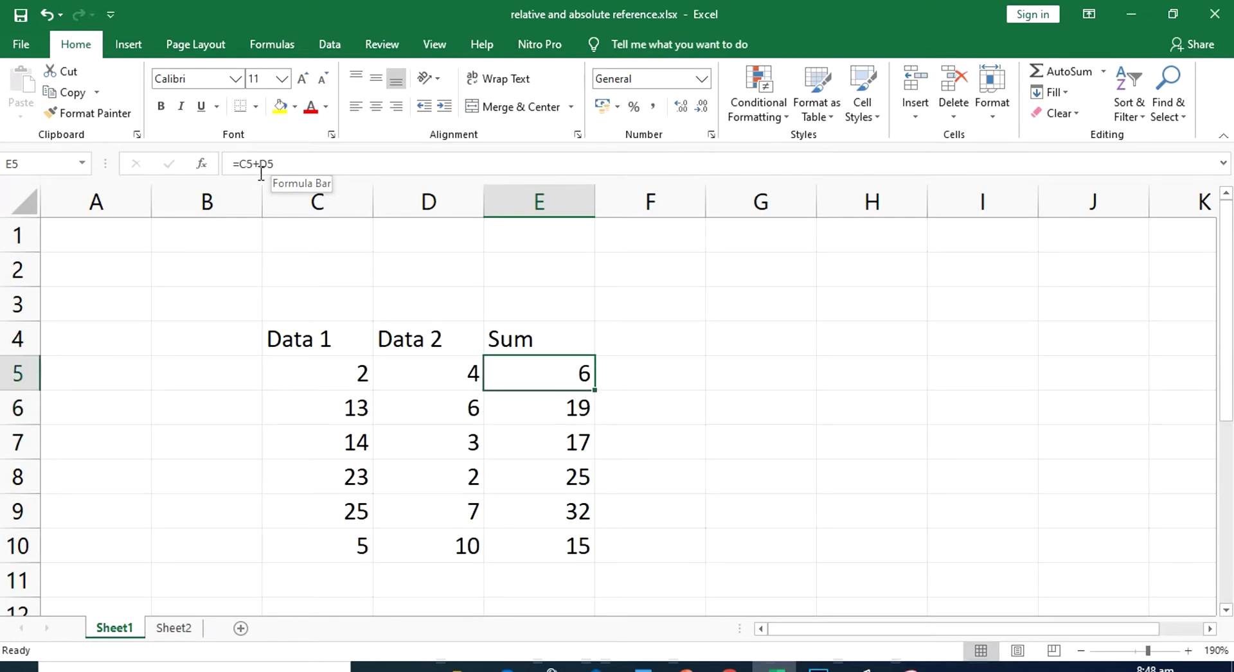
pyautogui.press('Down')
pyautogui.press('Down')
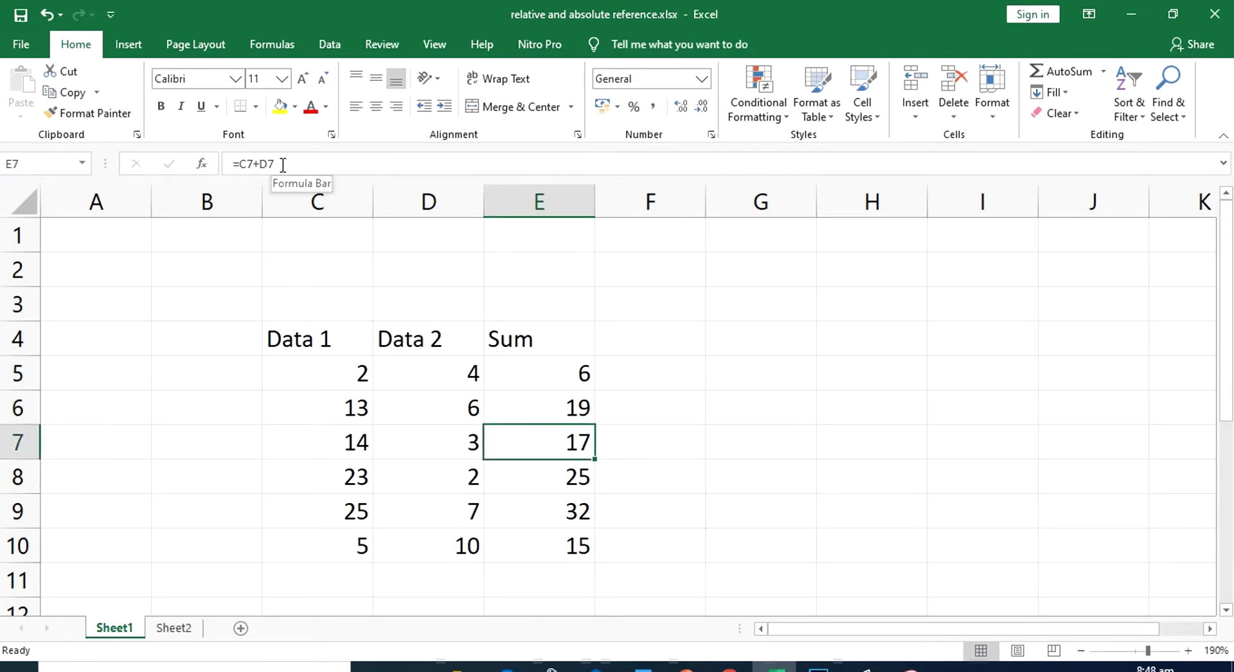
pyautogui.press('Down')
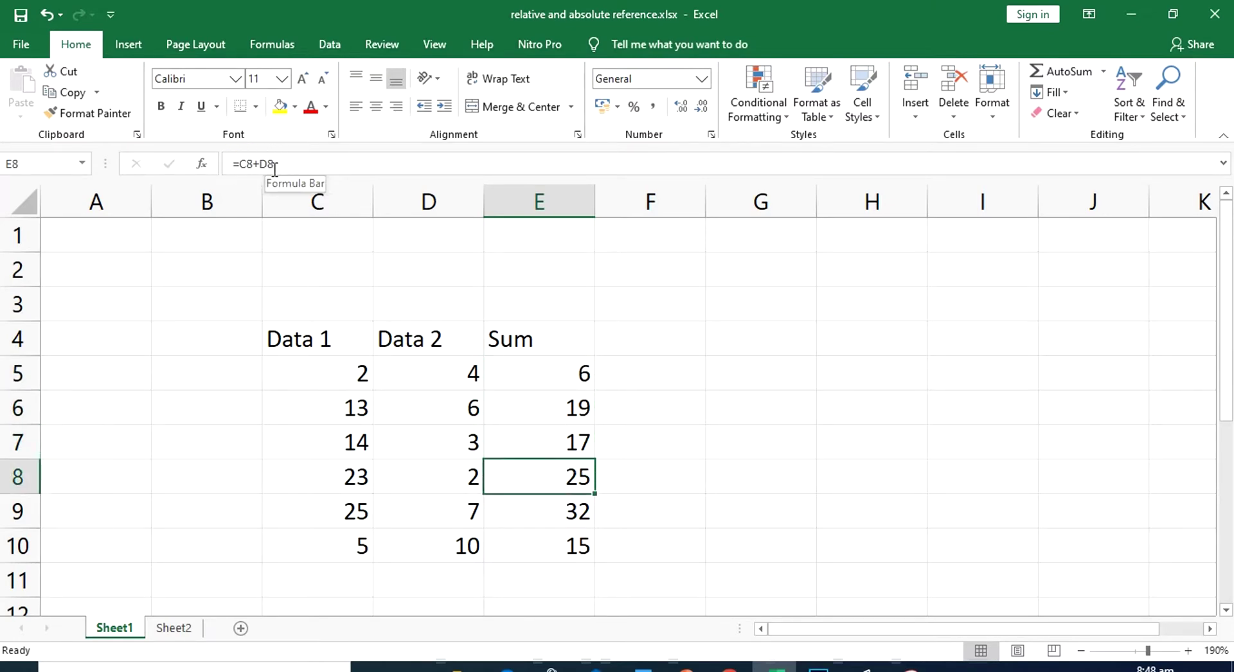
pyautogui.press('Down')
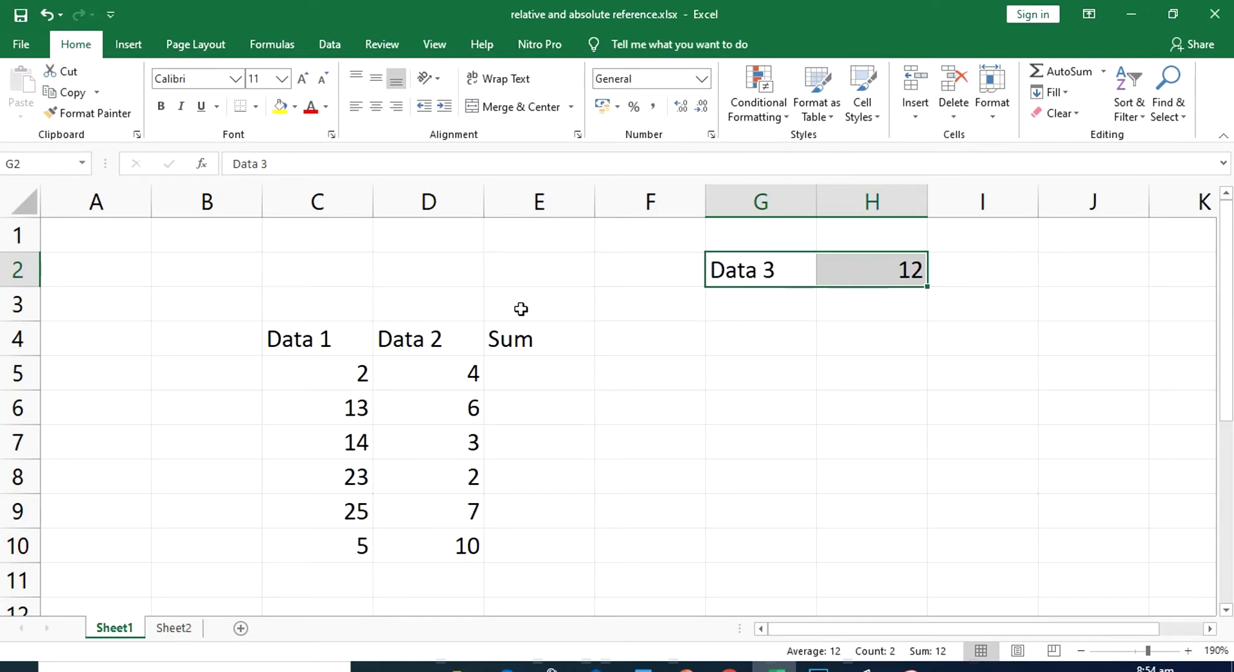
# - Enter =C5+H2 in E5 to add Data 1 and Data 3, and fill the formula down to E10
pyautogui.moveTo(317, 383); pyautogui.dragTo(319, 550)
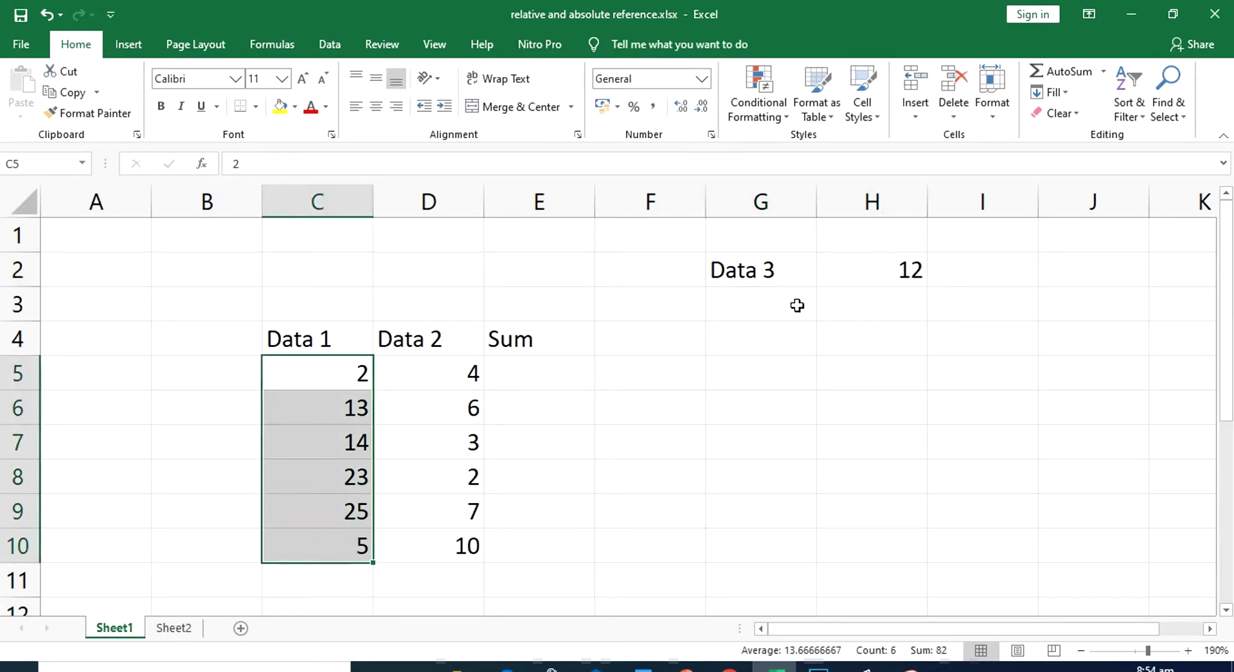
pyautogui.click(866, 277)
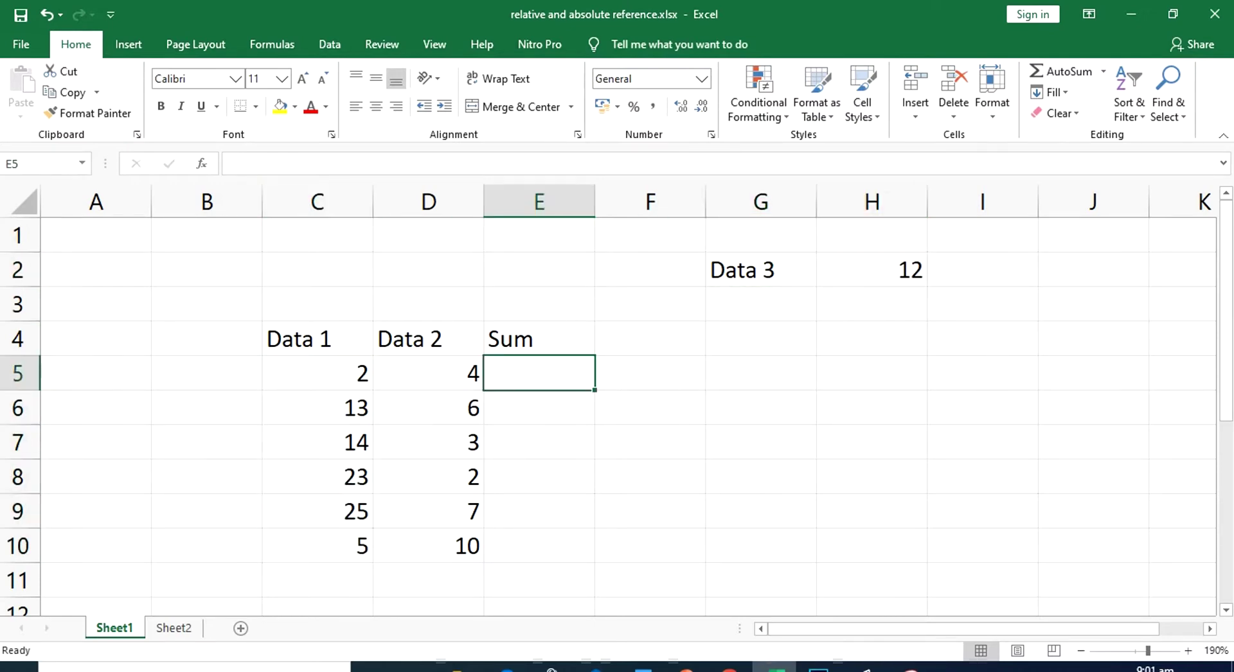
pyautogui.write('=')
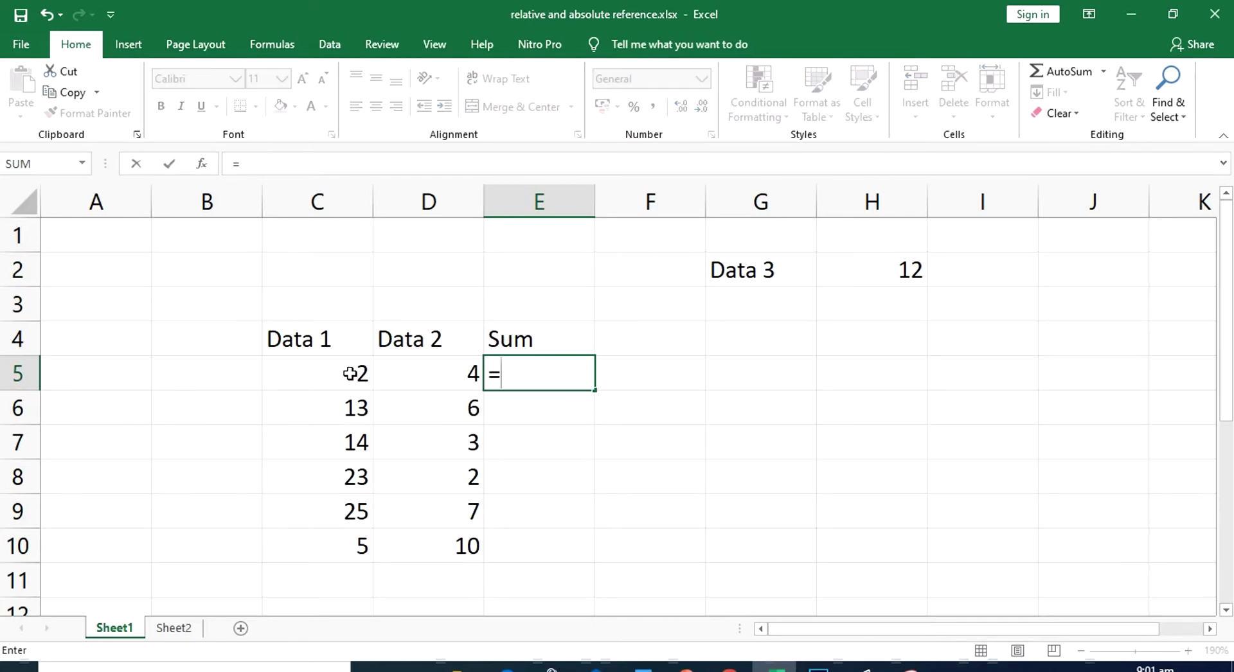
pyautogui.click(356, 374)
pyautogui.write('+')
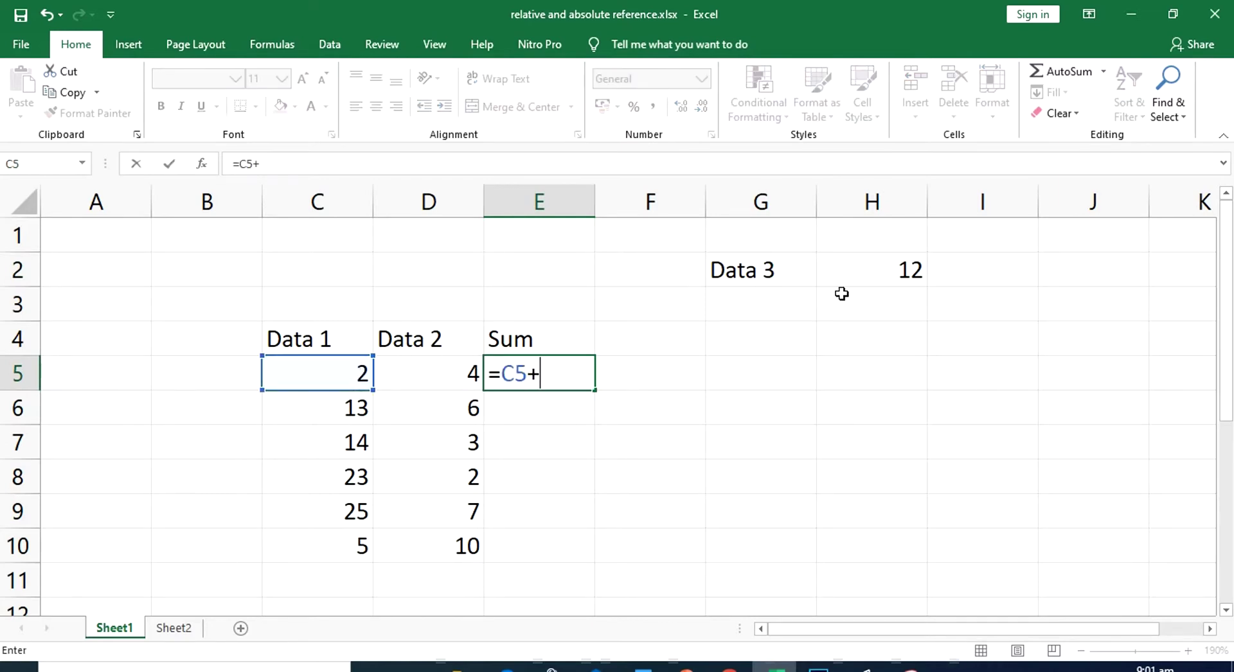
pyautogui.click(874, 273)
pyautogui.press('Return')
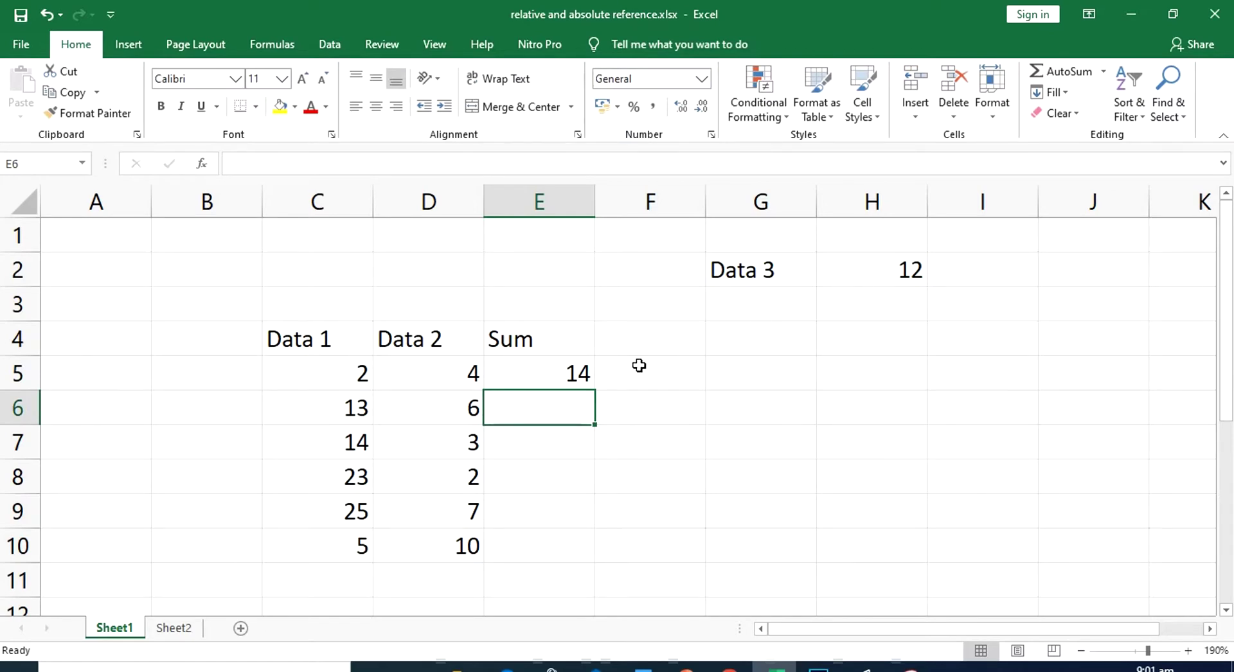
pyautogui.click(550, 377)
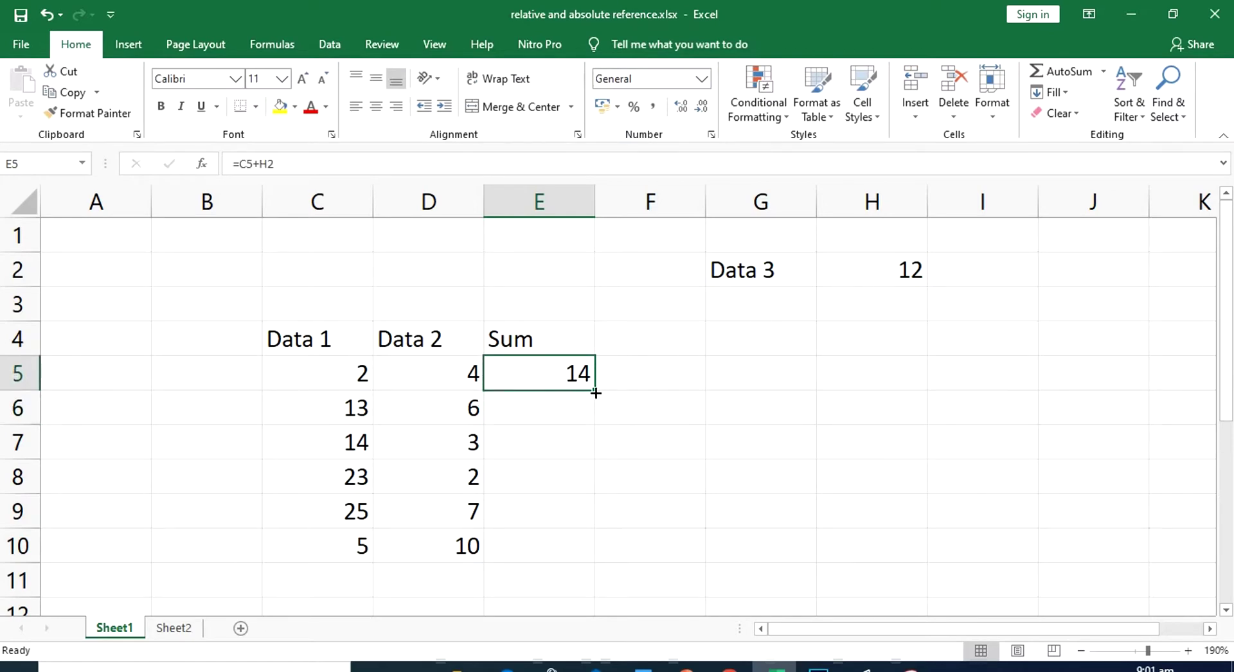
pyautogui.moveTo(596, 393); pyautogui.dragTo(576, 551)
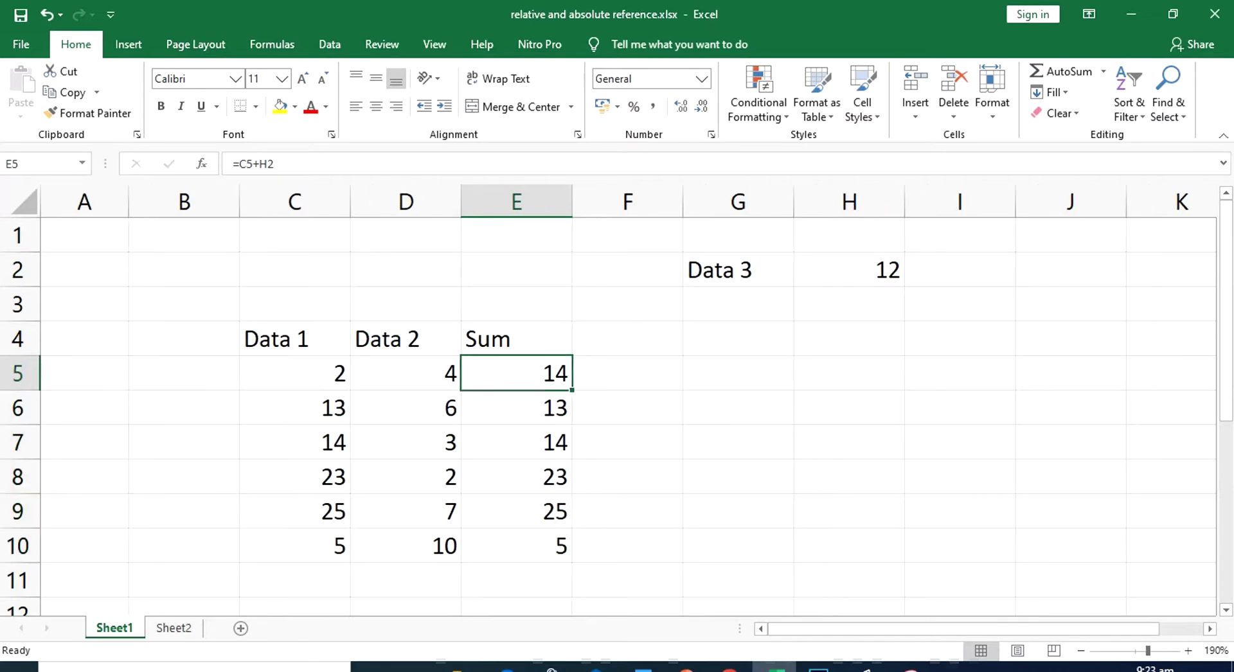
# - Go through the Sum cells from E5 to E10 to examine their references to the Data 3 column
pyautogui.press('Down')
pyautogui.press('Down')
pyautogui.press('Down')
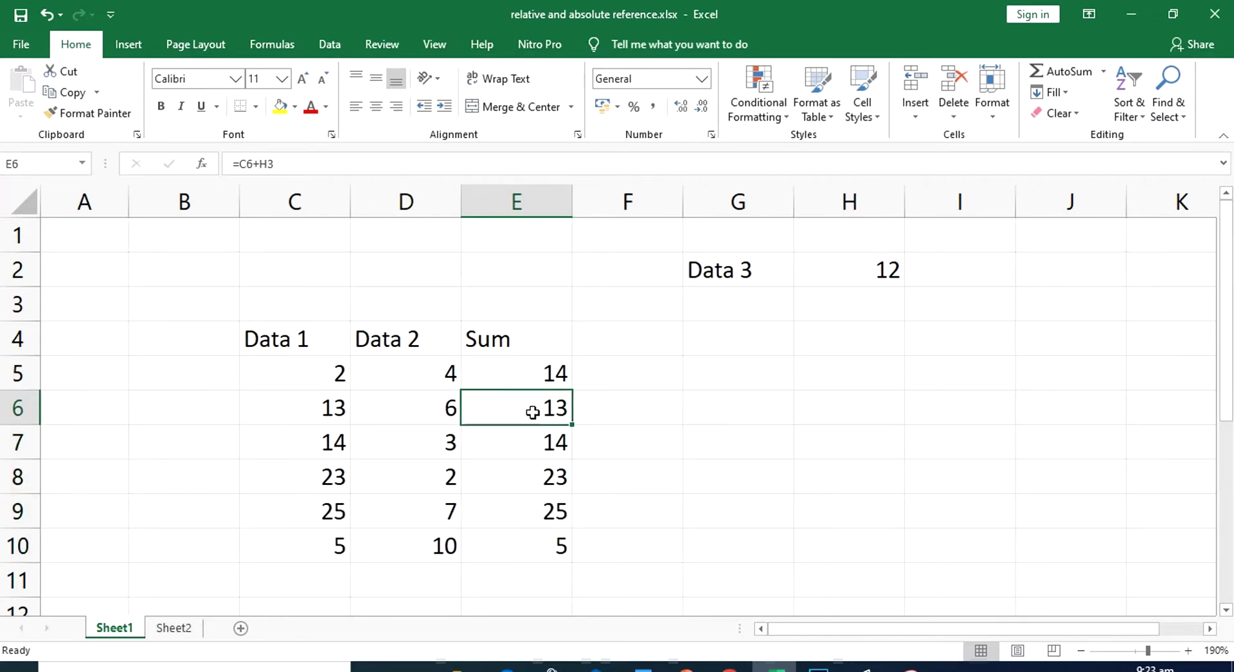
pyautogui.press('Down')
pyautogui.press('Down')
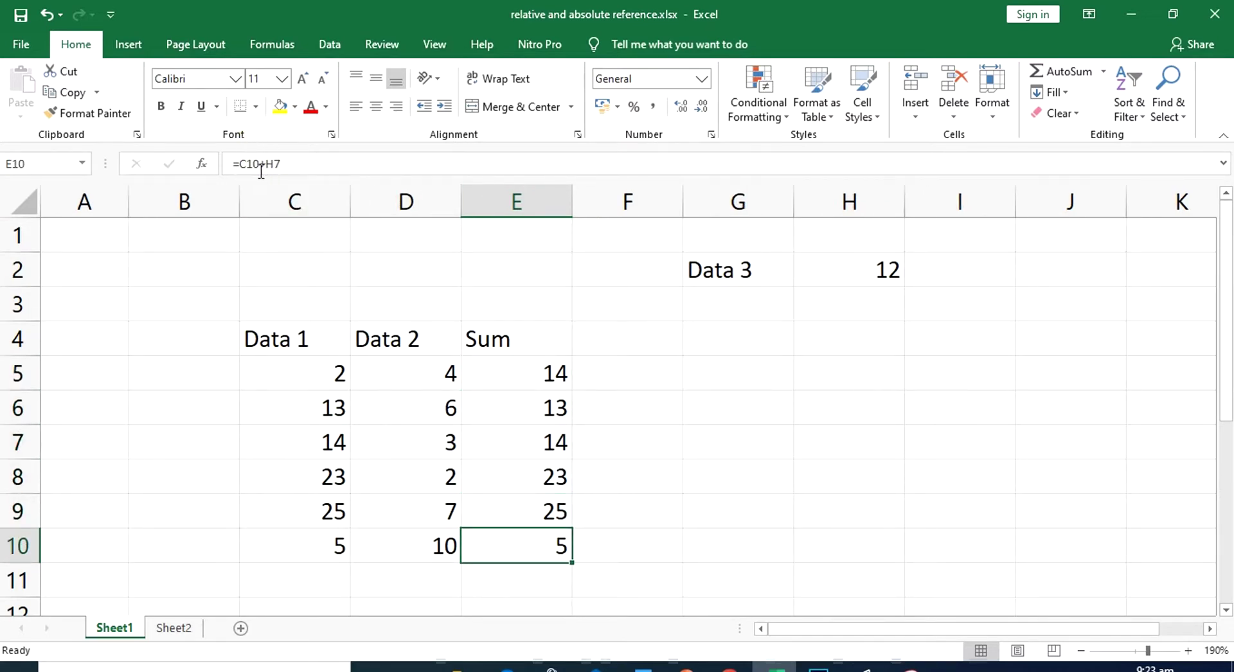
# - Show the formulas in the cells and examine which cells each Sum formula refers to, row by row
pyautogui.click(268, 47)
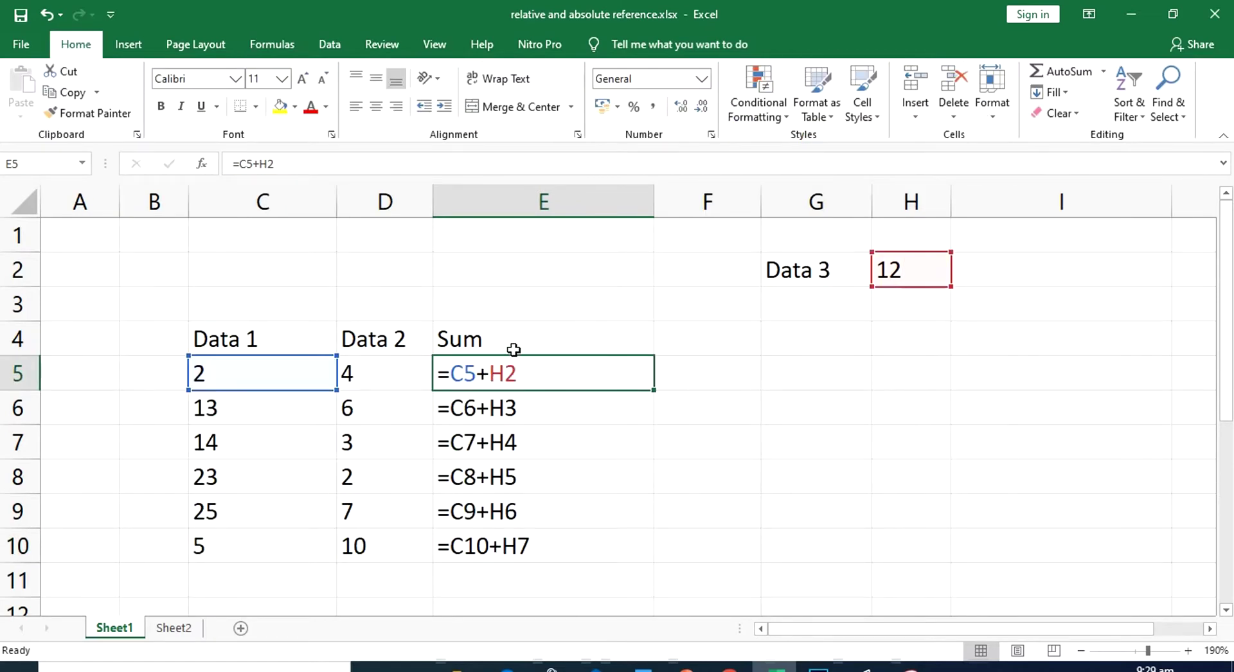
pyautogui.press('Down')
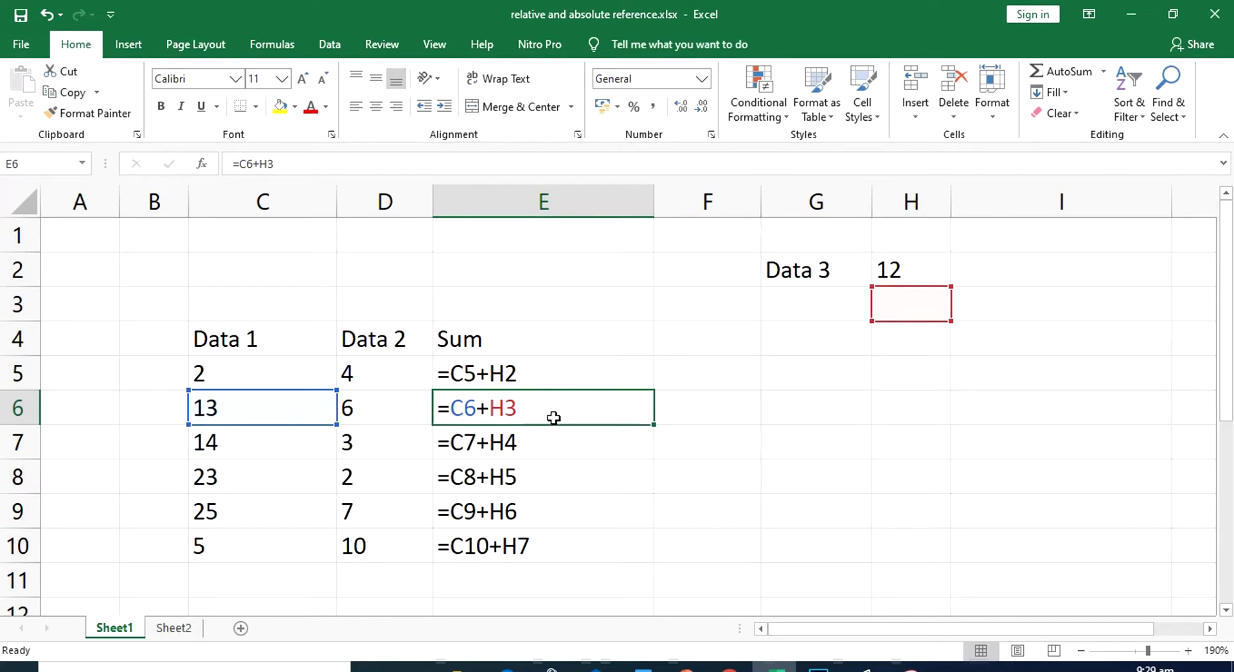
pyautogui.press('Down')
pyautogui.press('Down')
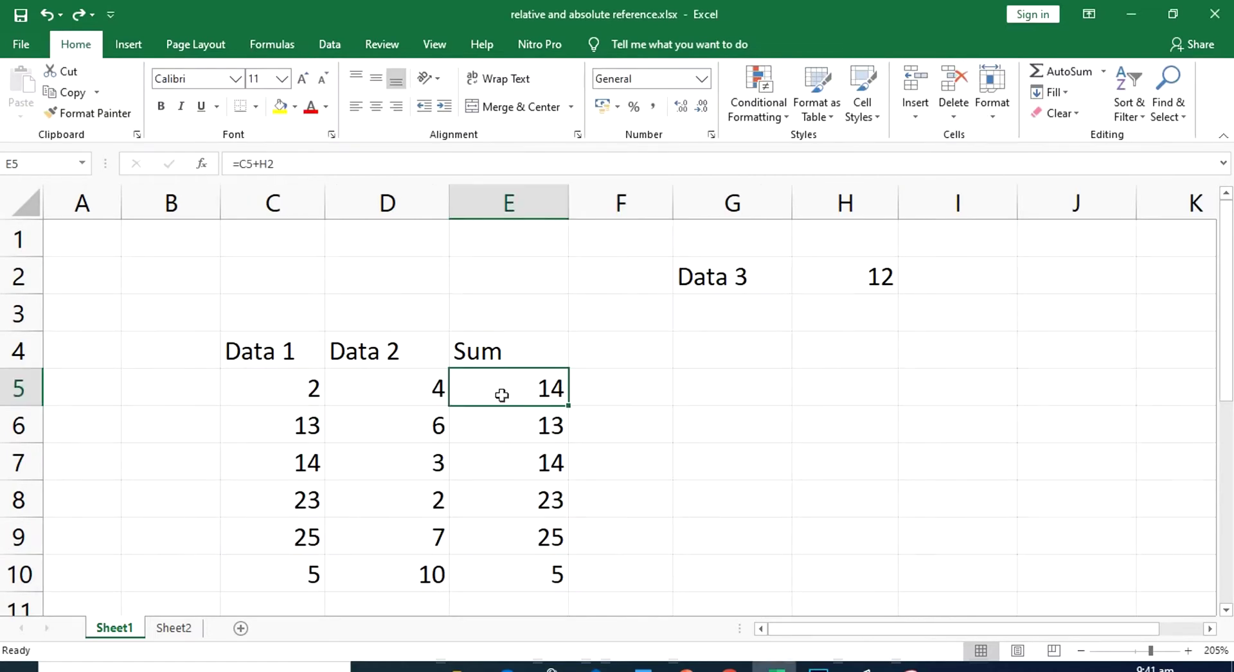
# - Clear E5:E10 and fill the range with a Sum formula that locks the Data 3 row, starting with =C5+H$2 in E5
pyautogui.moveTo(499, 392); pyautogui.dragTo(529, 581)
pyautogui.press('Delete')
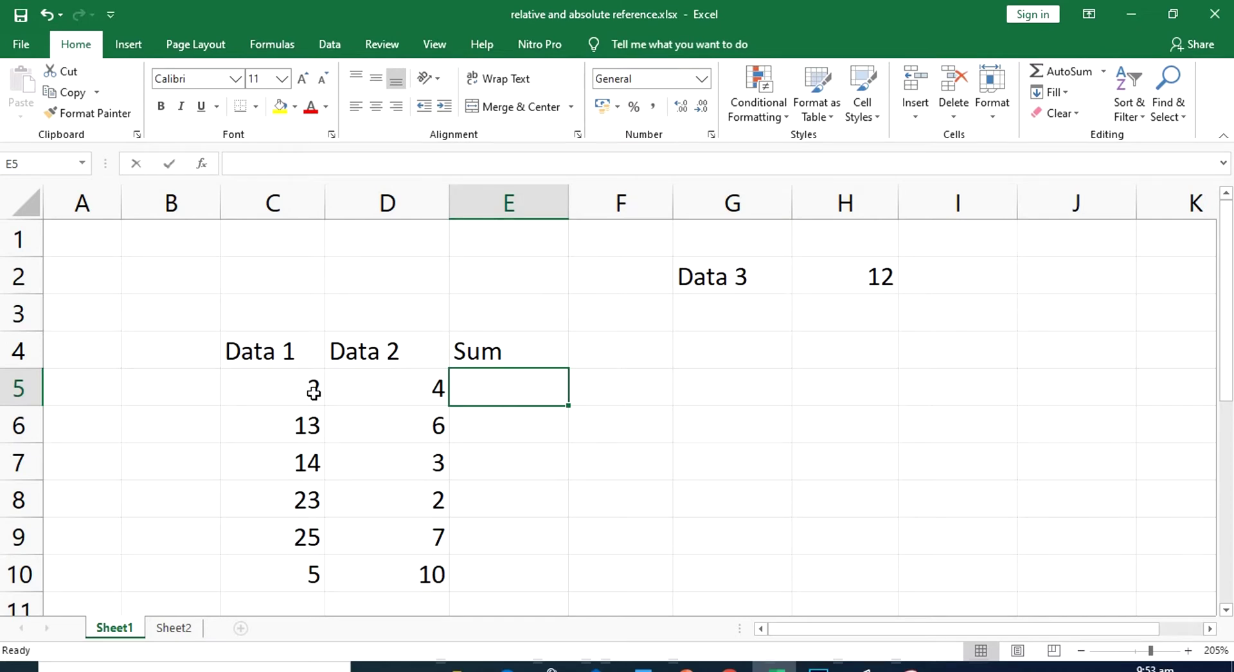
pyautogui.write('=')
pyautogui.click(302, 394)
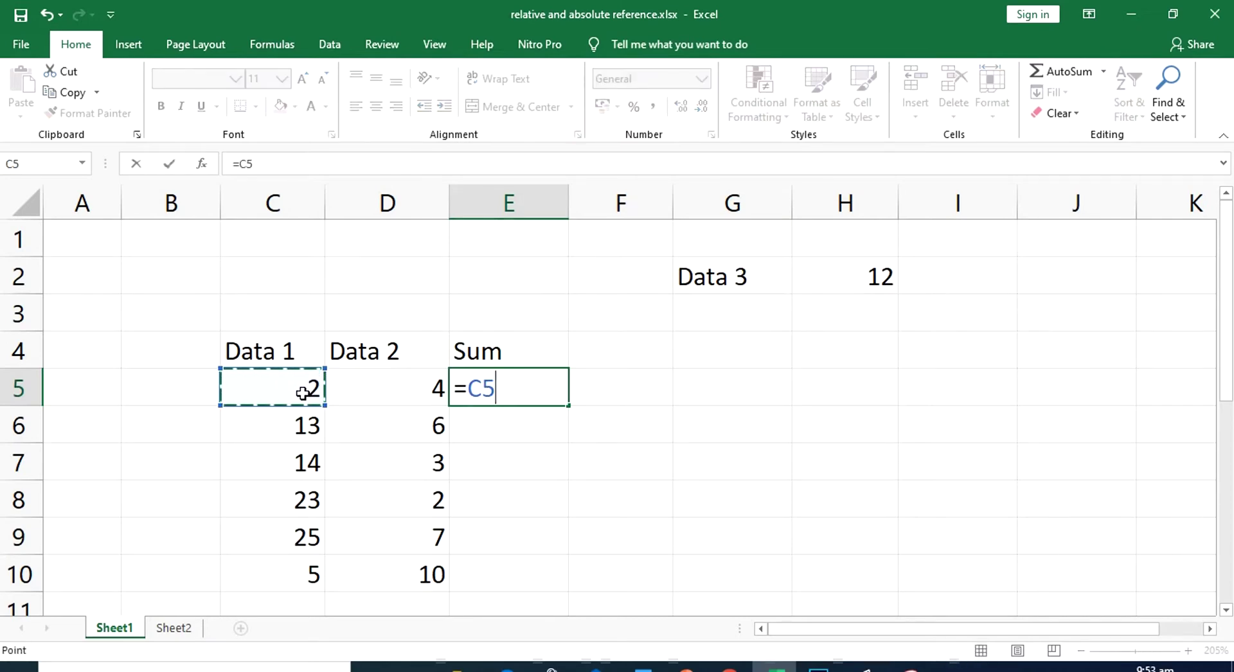
pyautogui.write('+')
pyautogui.click(814, 275)
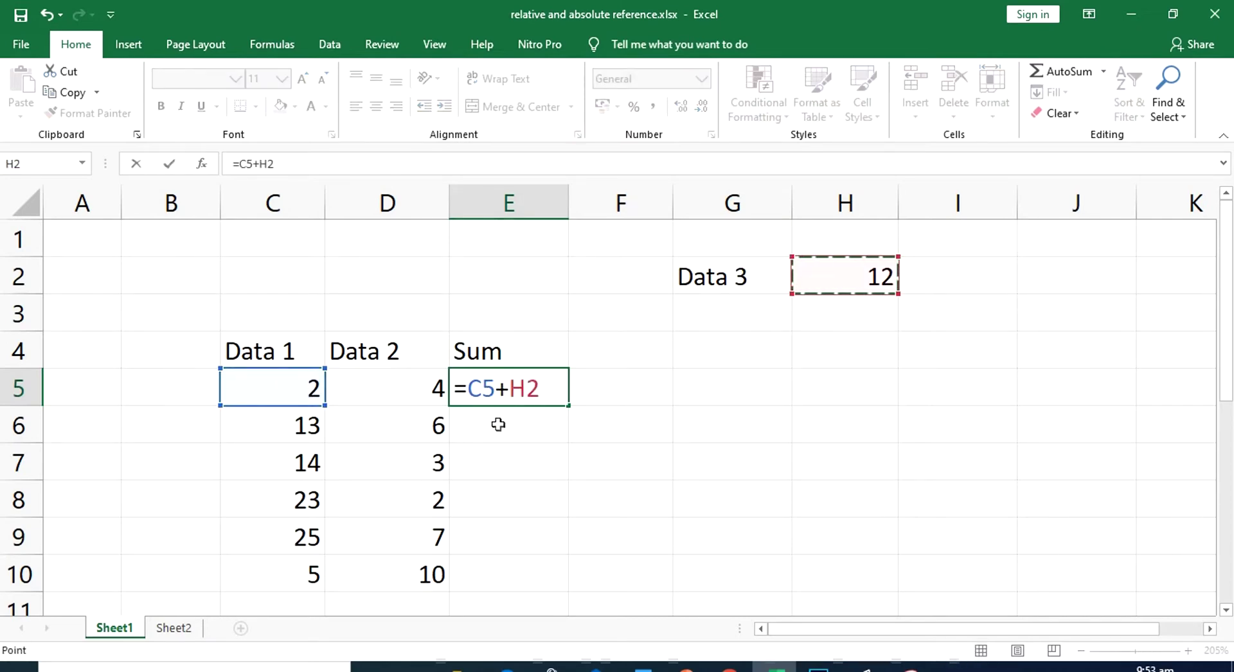
pyautogui.click(527, 387)
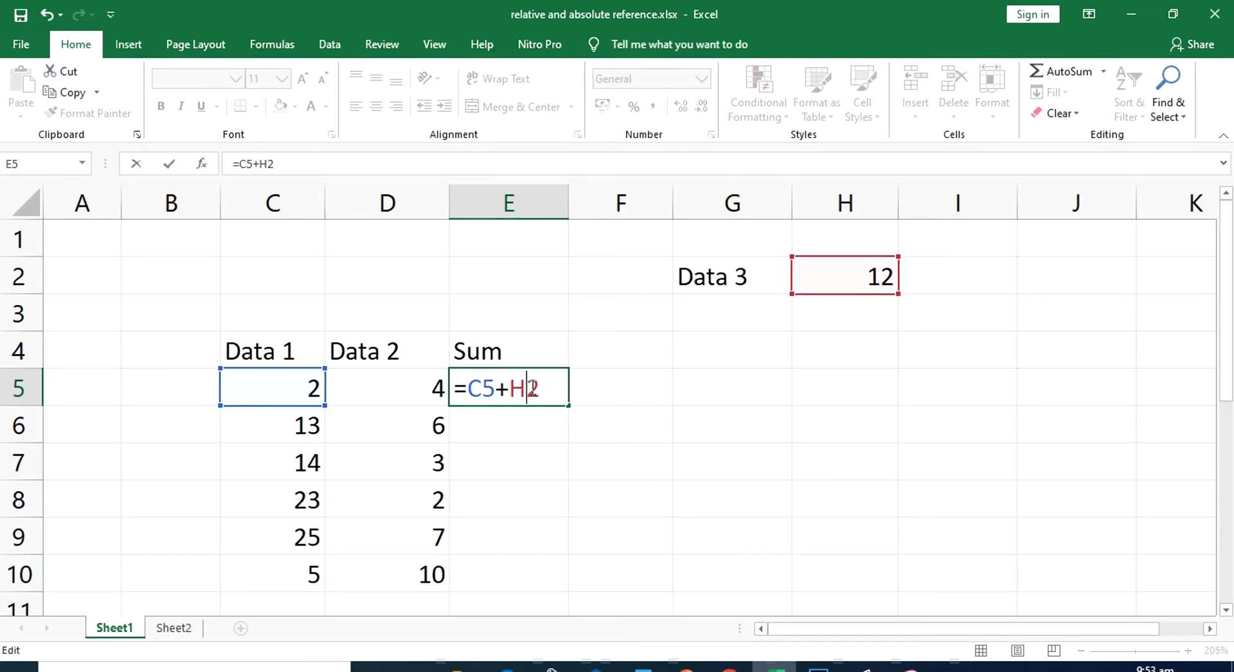
pyautogui.write('$')
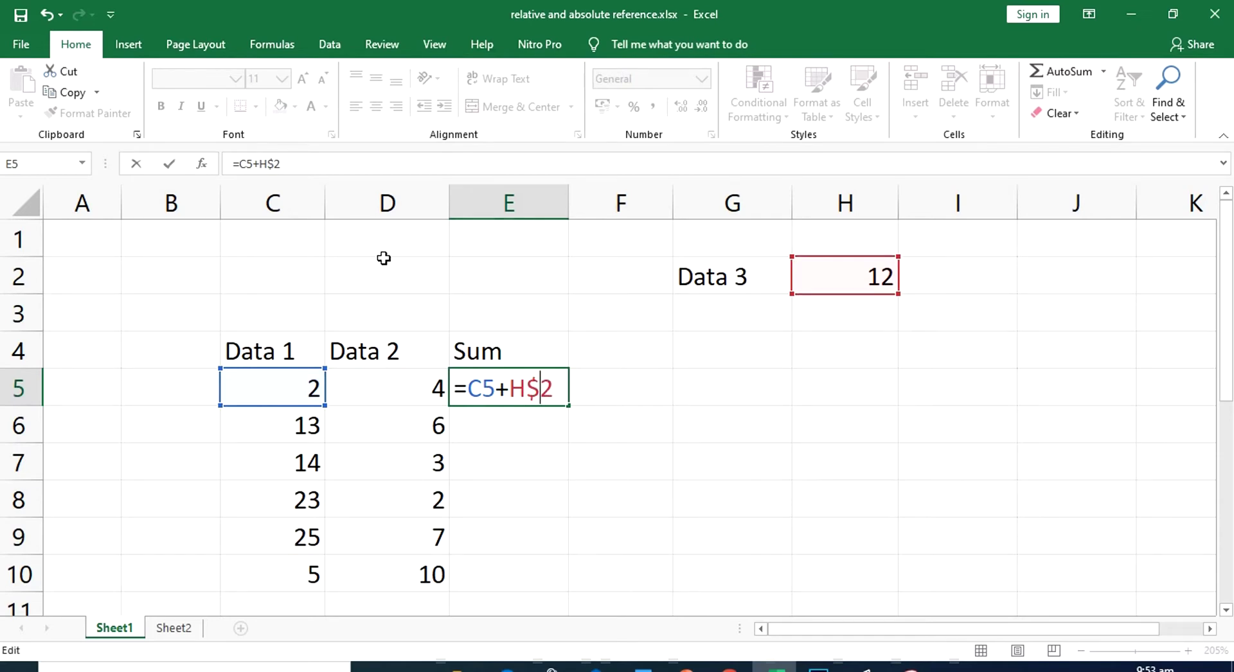
pyautogui.click(272, 43)
pyautogui.moveTo(568, 406); pyautogui.dragTo(568, 582)
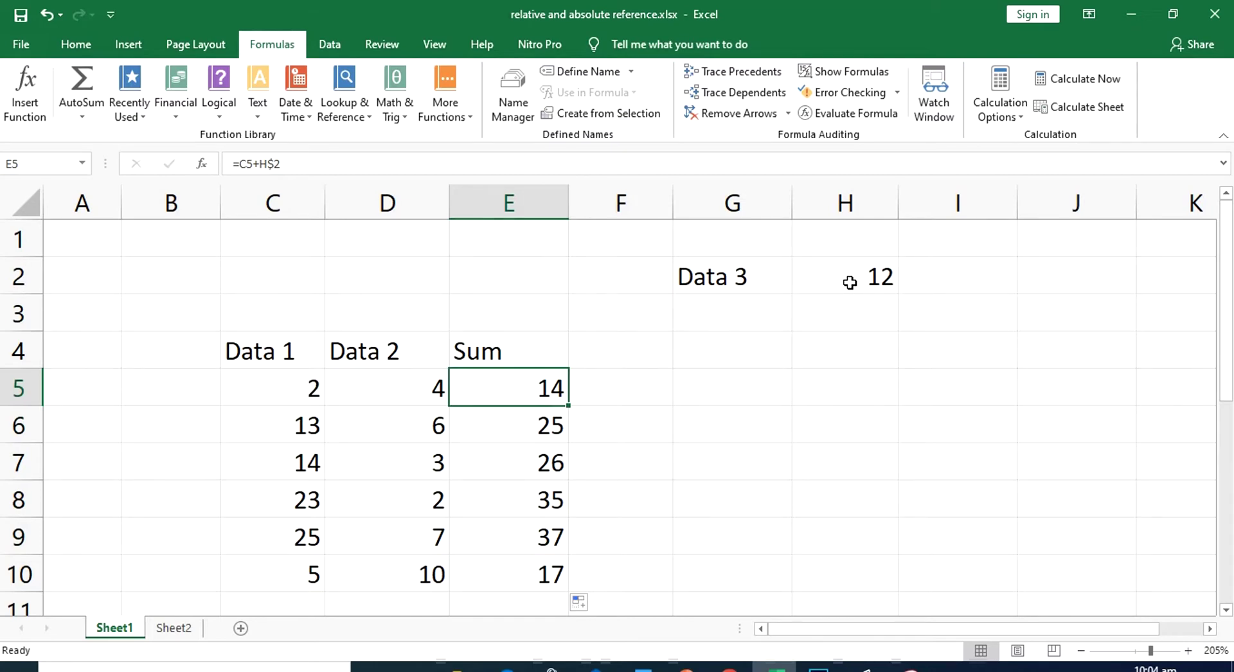
# - Examine the copied Sum formulas row by row, also with formulas shown in the cells, to check the H$2 reference
pyautogui.press('Down')
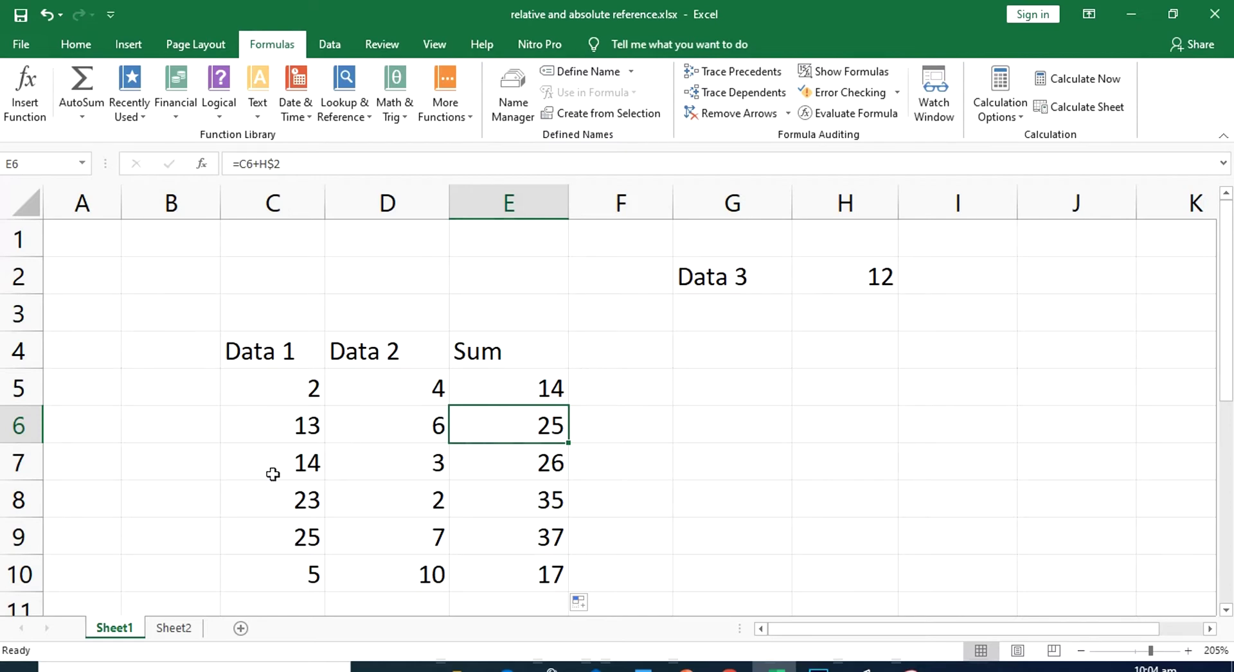
pyautogui.press('Down')
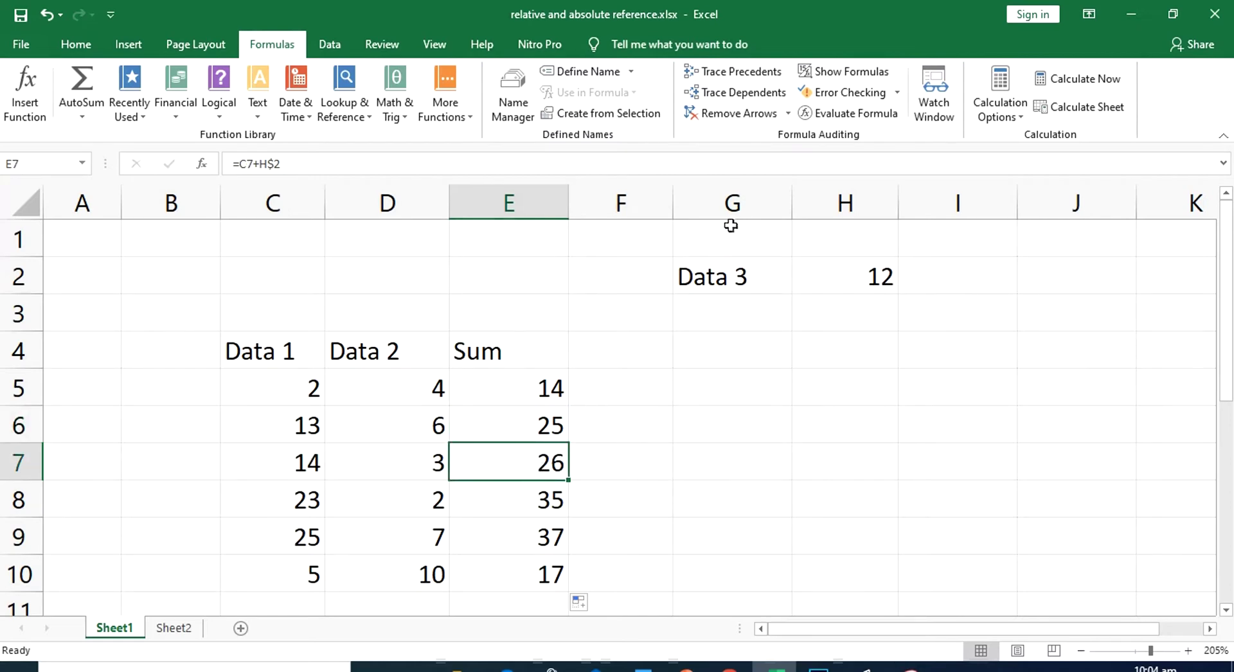
pyautogui.click(842, 72)
pyautogui.press('Up')
pyautogui.press('Up')
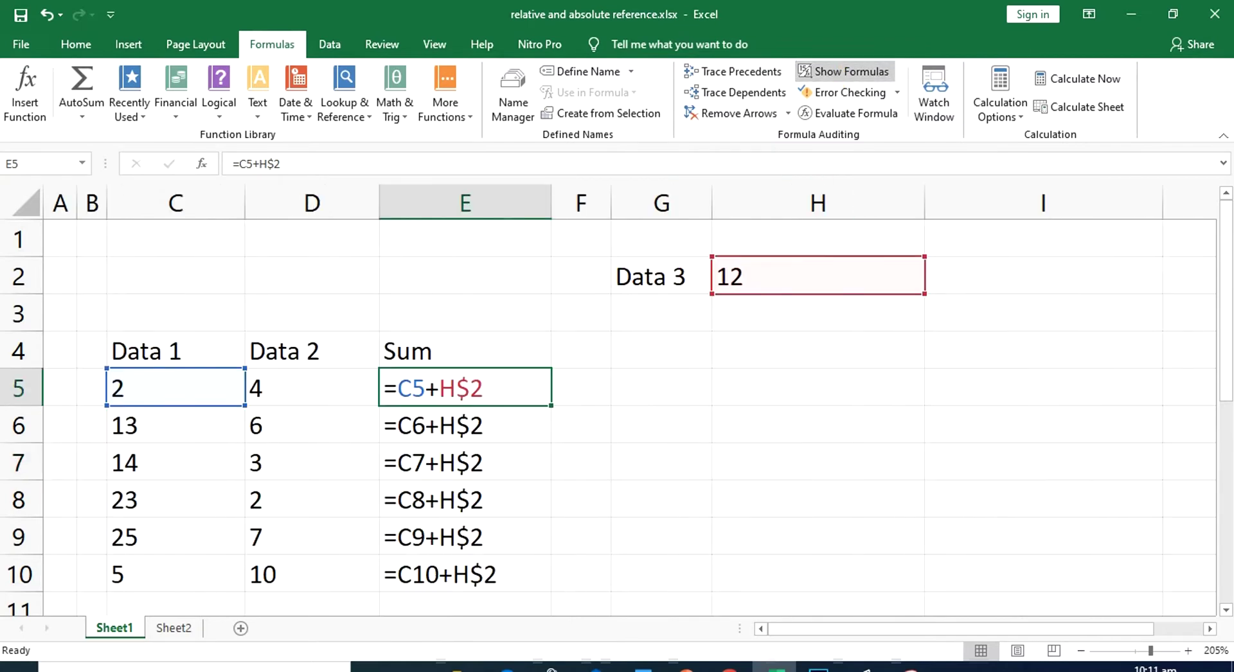
pyautogui.press('Down')
pyautogui.press('Down')
pyautogui.press('Down')
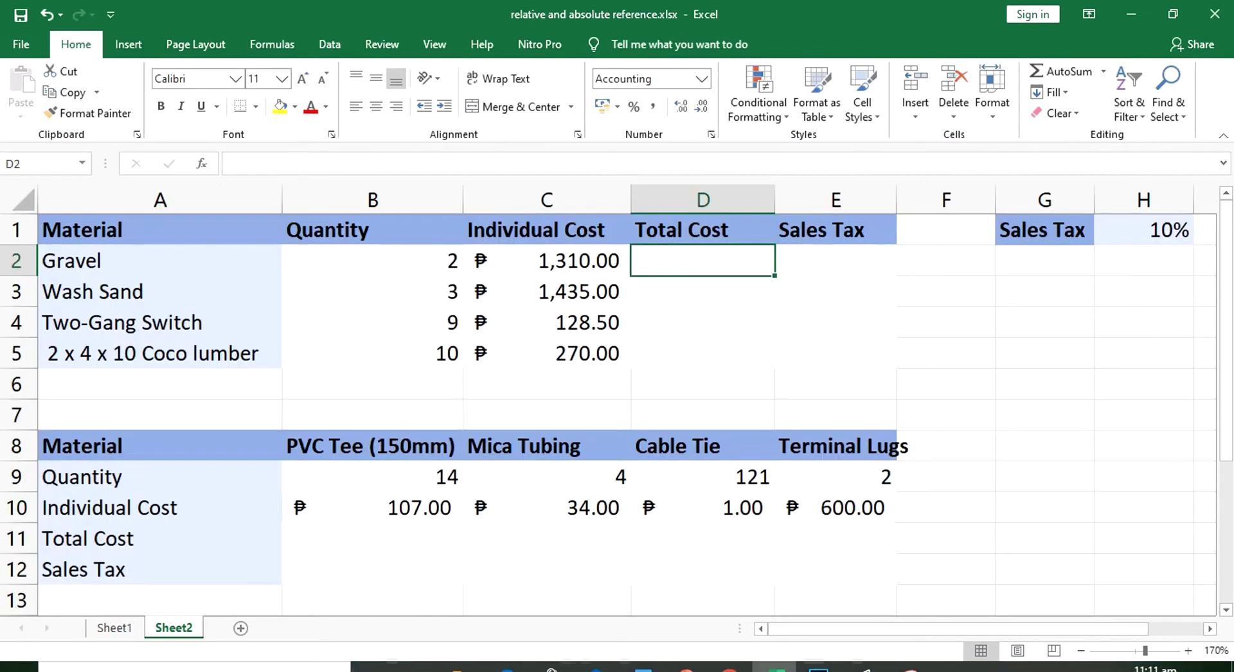
# - Calculate the first table's Total Cost in D2:D5 as quantity times individual cost, starting with =B2*C2 in D2
pyautogui.moveTo(686, 263); pyautogui.dragTo(687, 350)
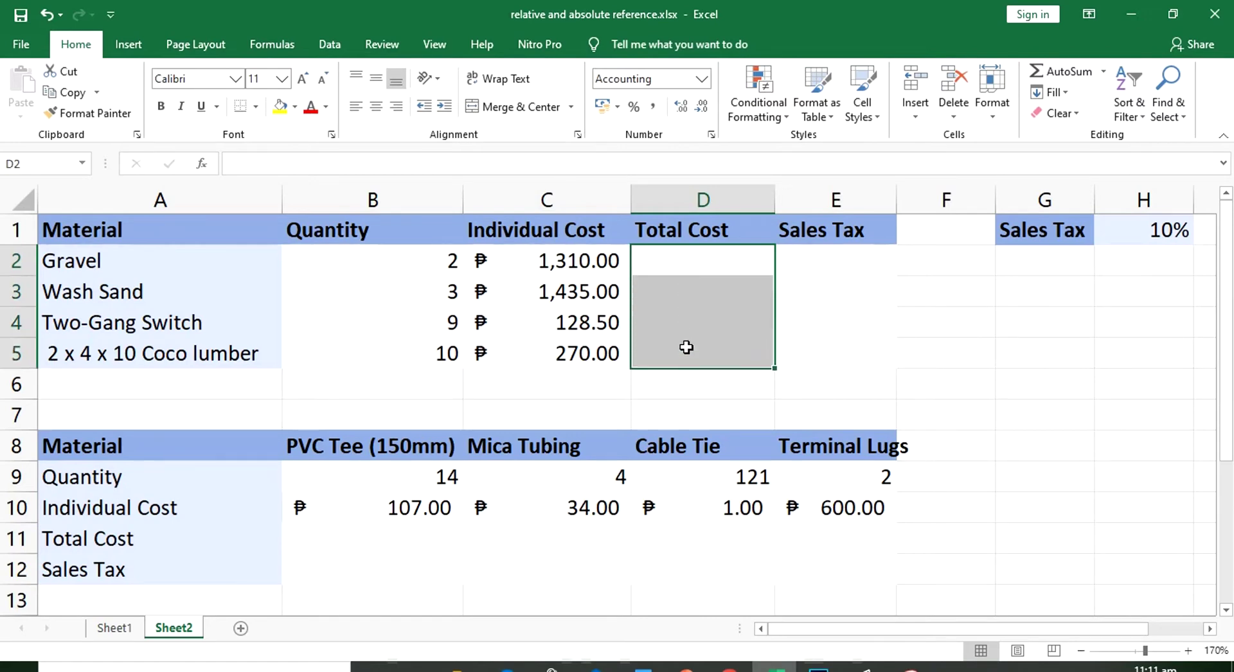
pyautogui.click(809, 263)
pyautogui.moveTo(809, 263); pyautogui.dragTo(807, 350)
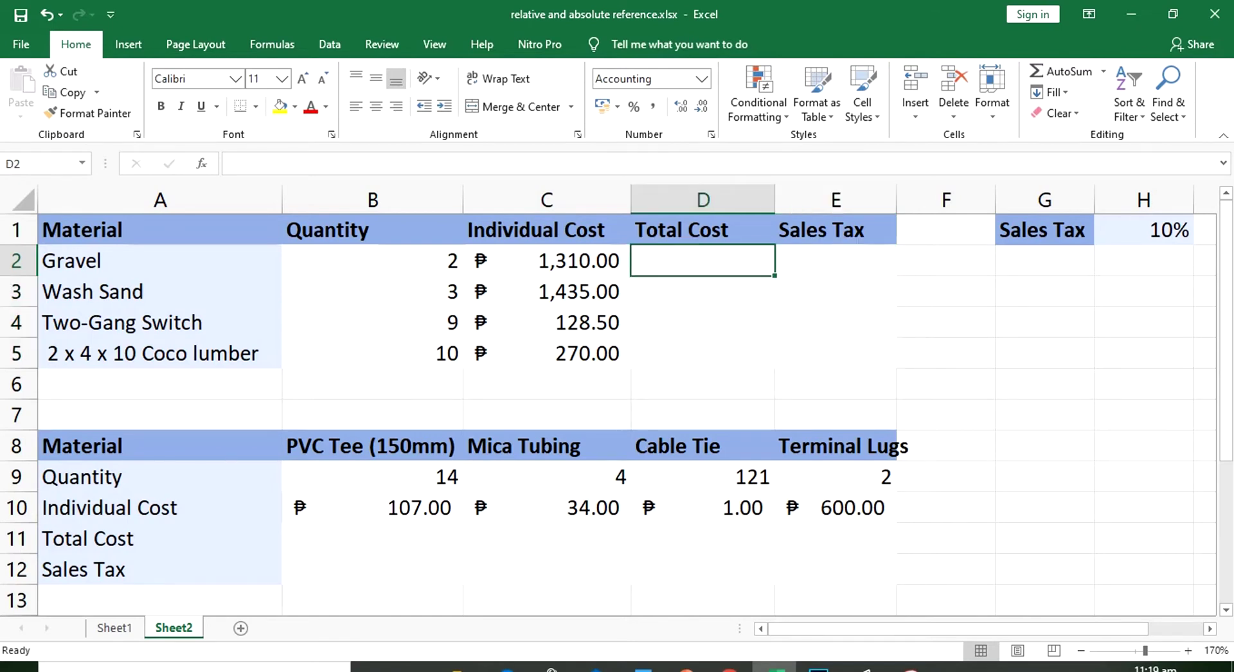
pyautogui.write('=')
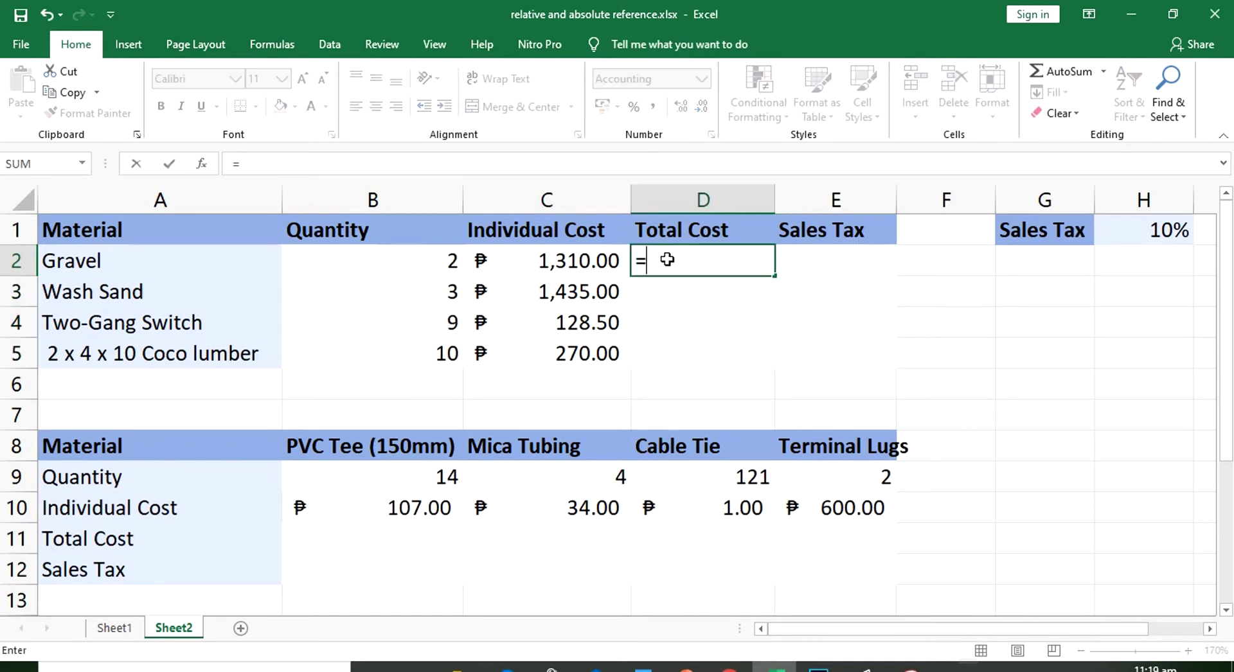
pyautogui.click(430, 260)
pyautogui.write('*')
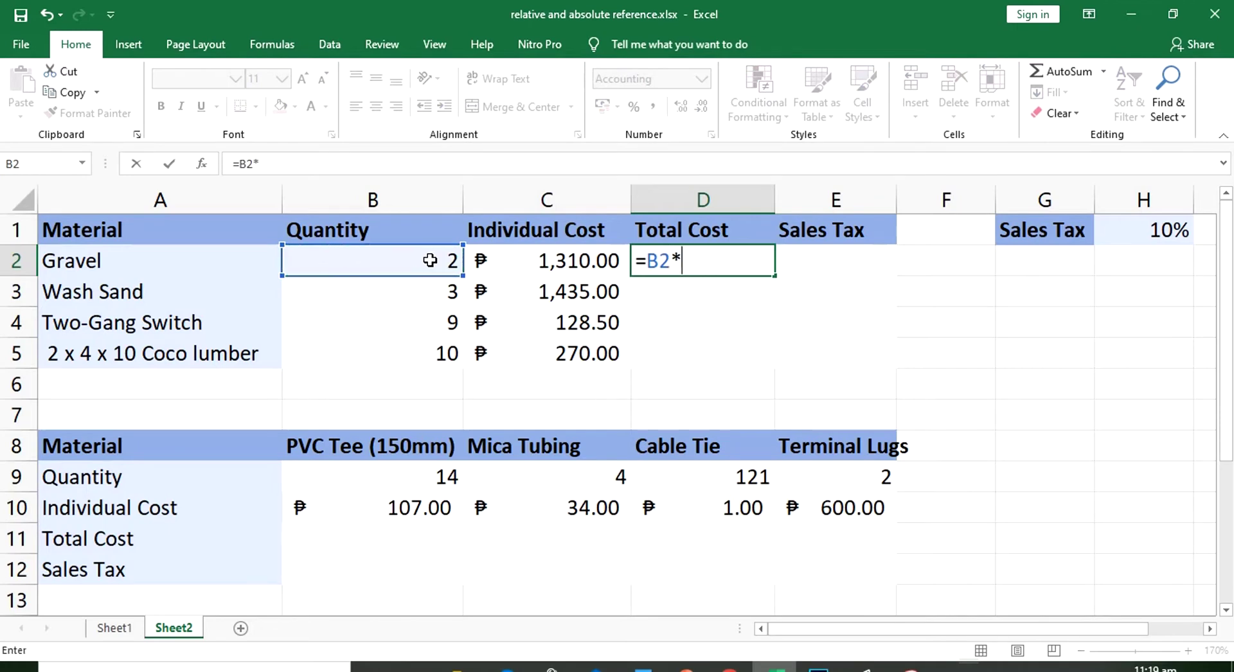
pyautogui.click(516, 261)
pyautogui.press('Return')
pyautogui.click(740, 263)
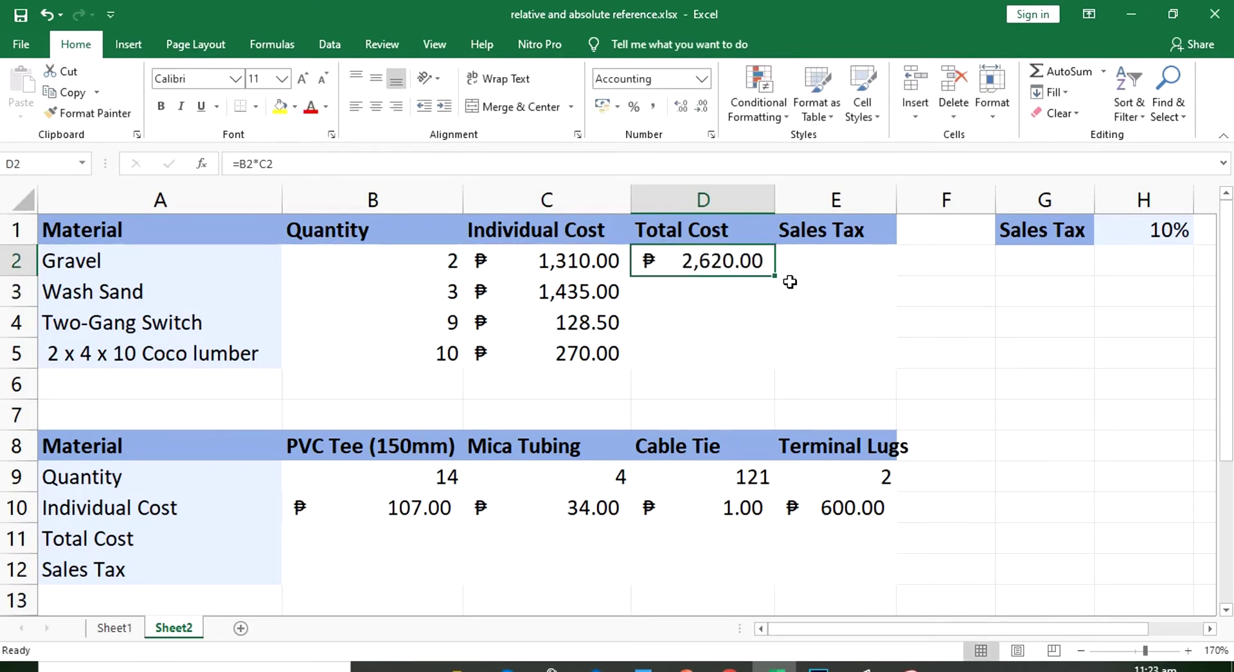
pyautogui.moveTo(776, 277); pyautogui.dragTo(761, 355)
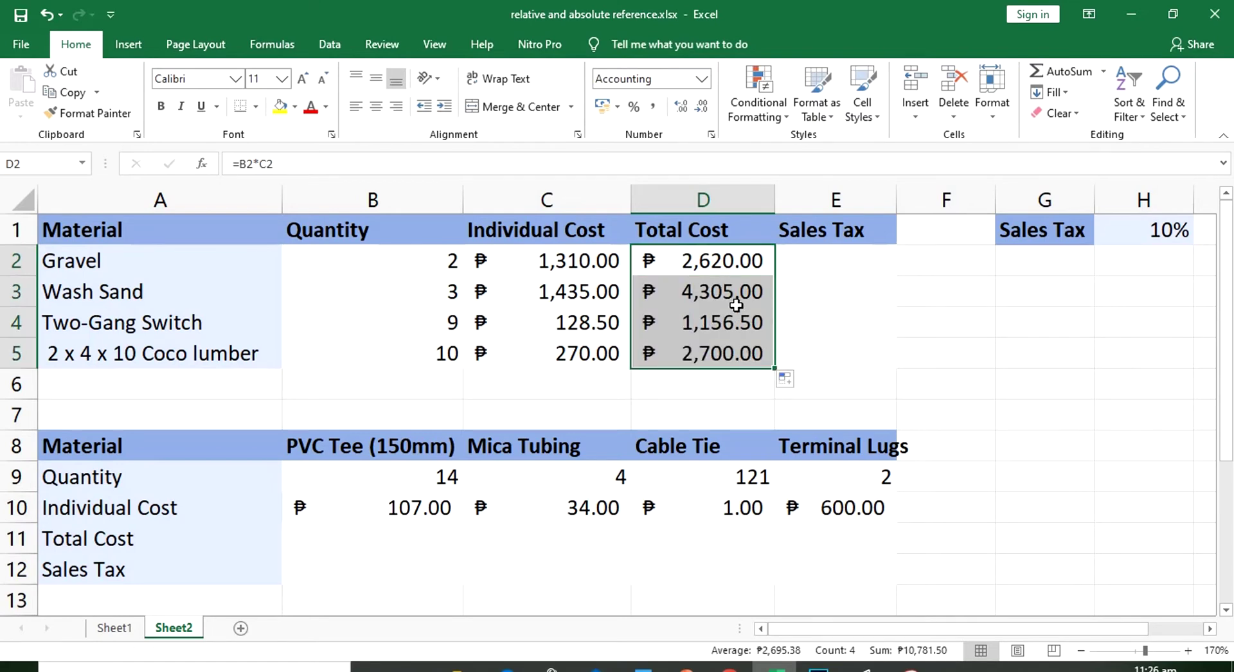
# - Show the formulas in the cells and examine the Total Cost references in D2:D5 row by row
pyautogui.click(264, 44)
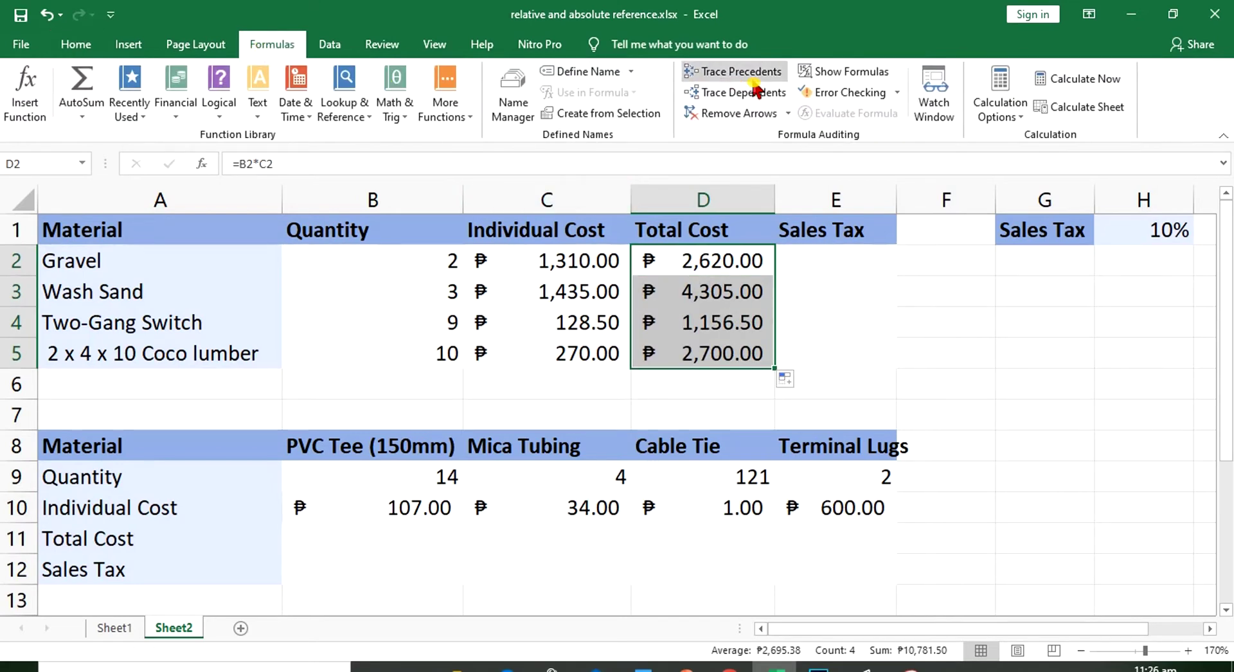
pyautogui.click(830, 72)
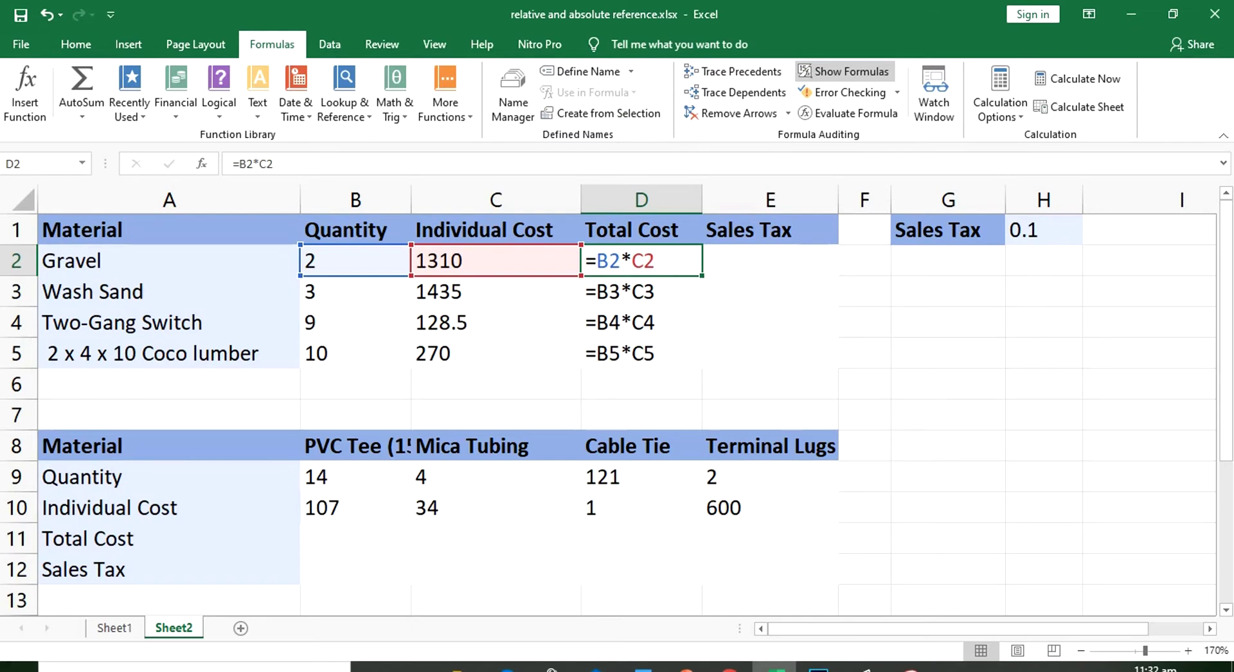
pyautogui.press('Down')
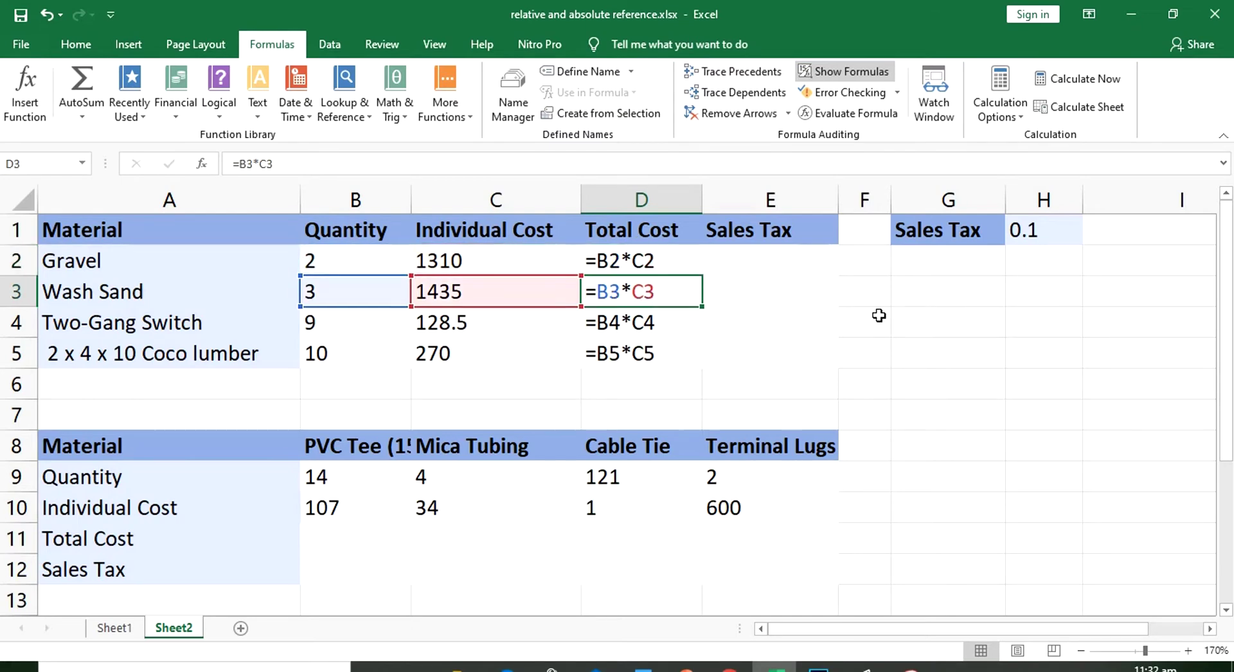
pyautogui.press('Down')
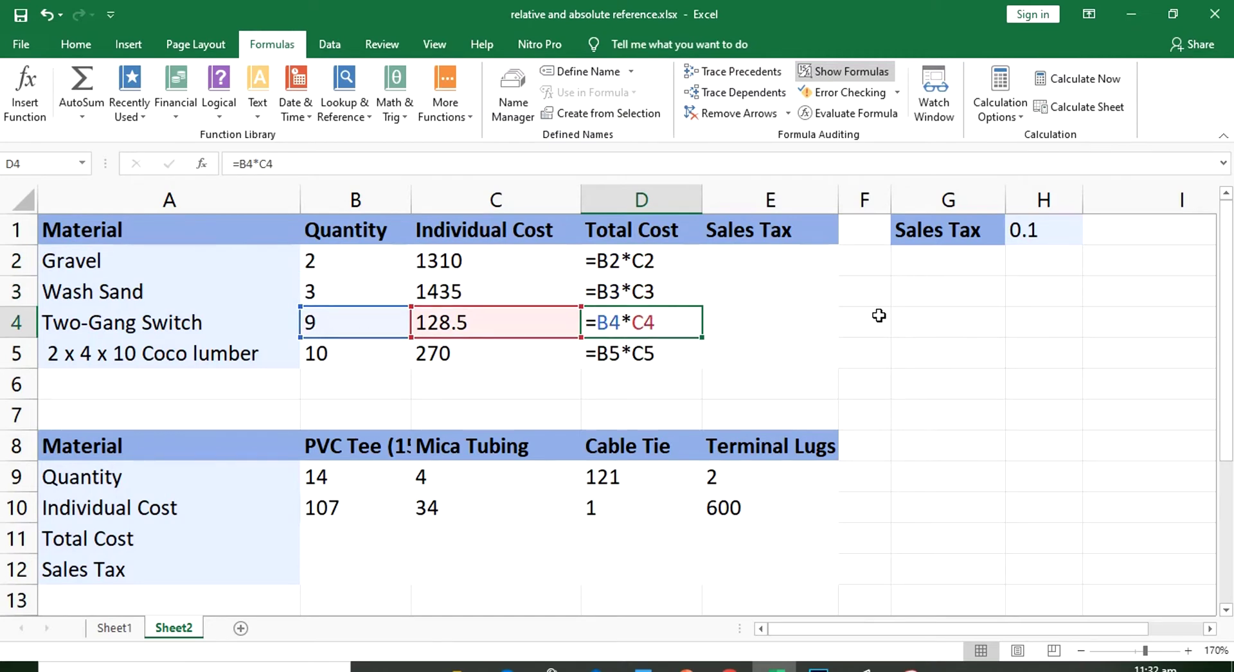
pyautogui.press('Down')
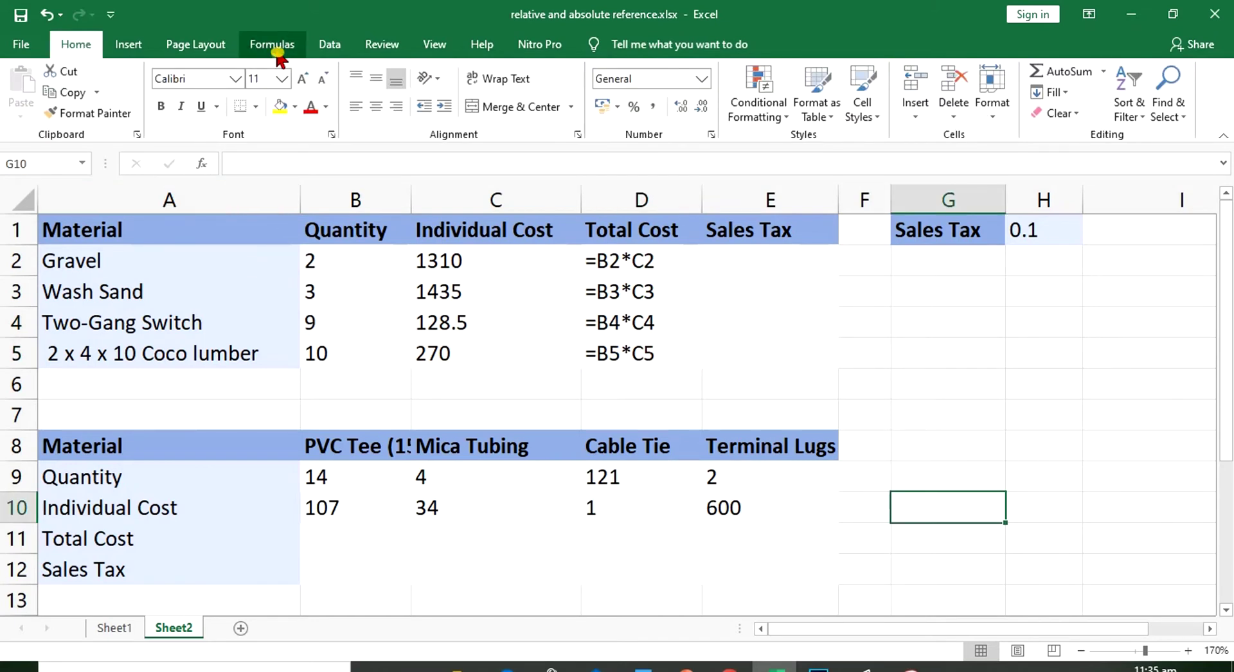
pyautogui.click(274, 45)
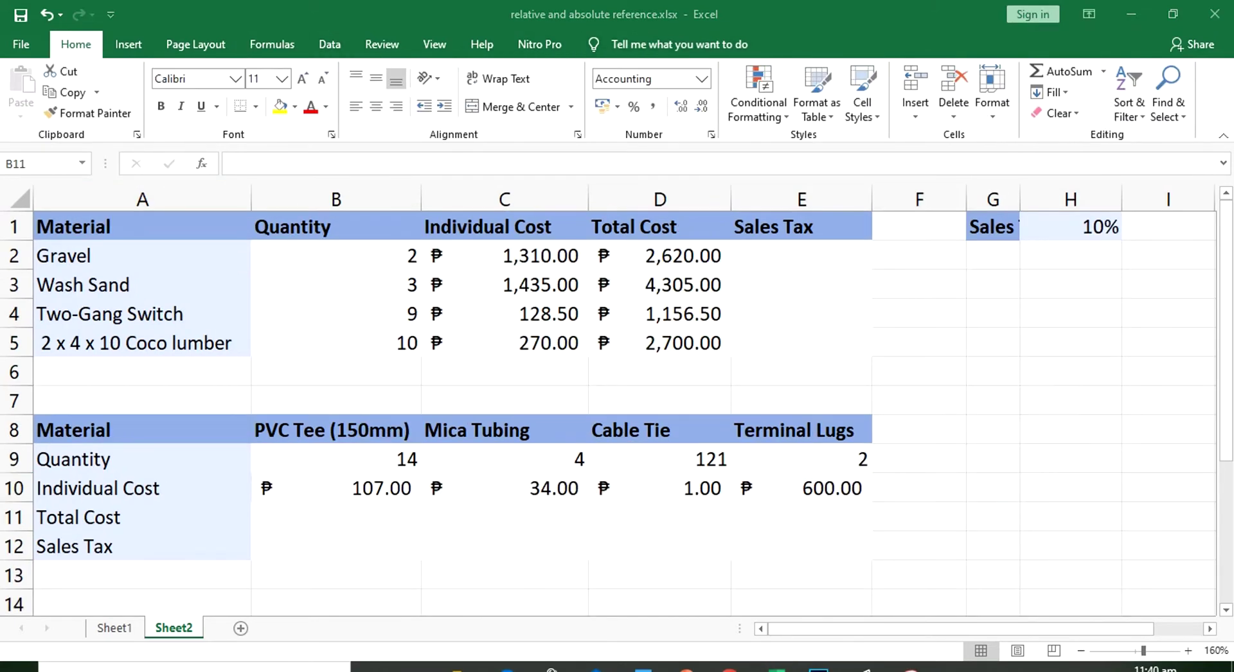
# - Calculate the second table's Total Cost across B11:E11, starting with =B9*B10 in B11
pyautogui.moveTo(656, 257); pyautogui.dragTo(656, 339)
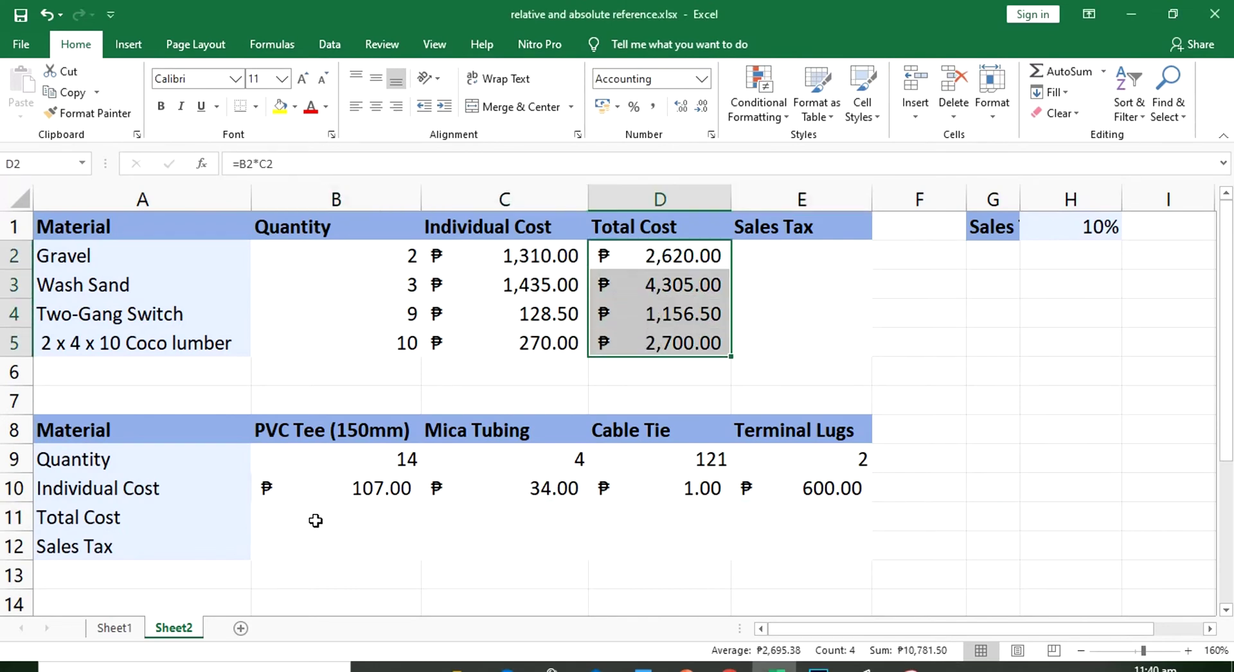
pyautogui.moveTo(317, 516); pyautogui.dragTo(794, 528)
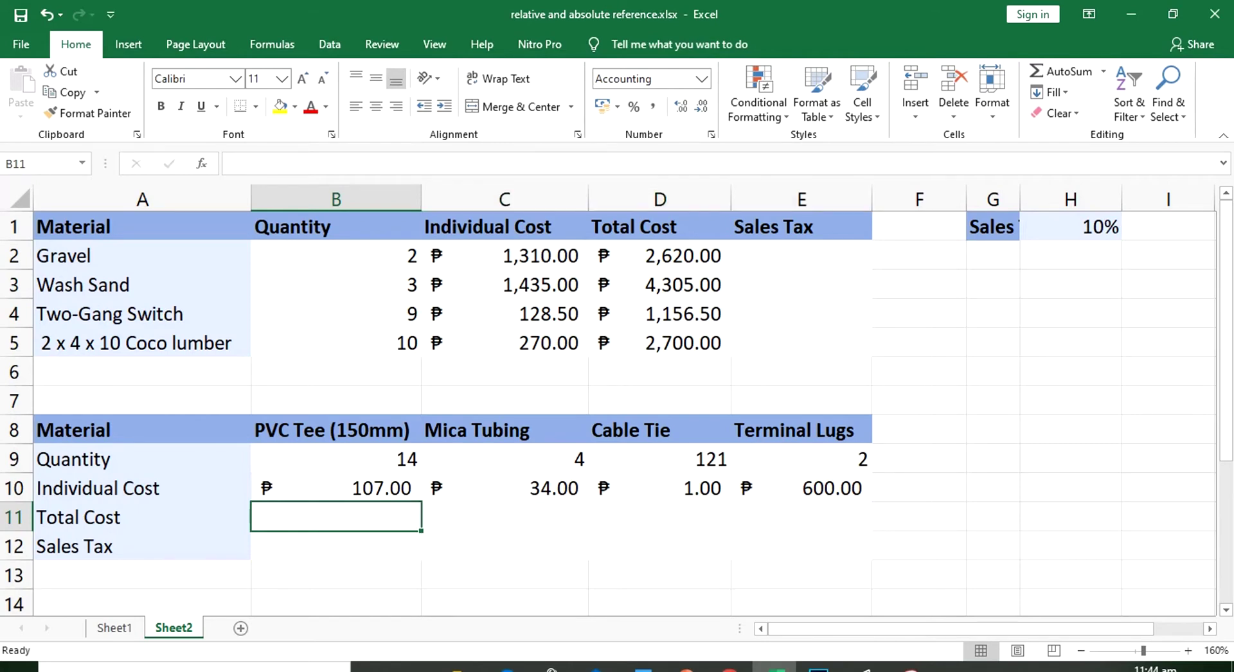
pyautogui.write('=')
pyautogui.click(338, 460)
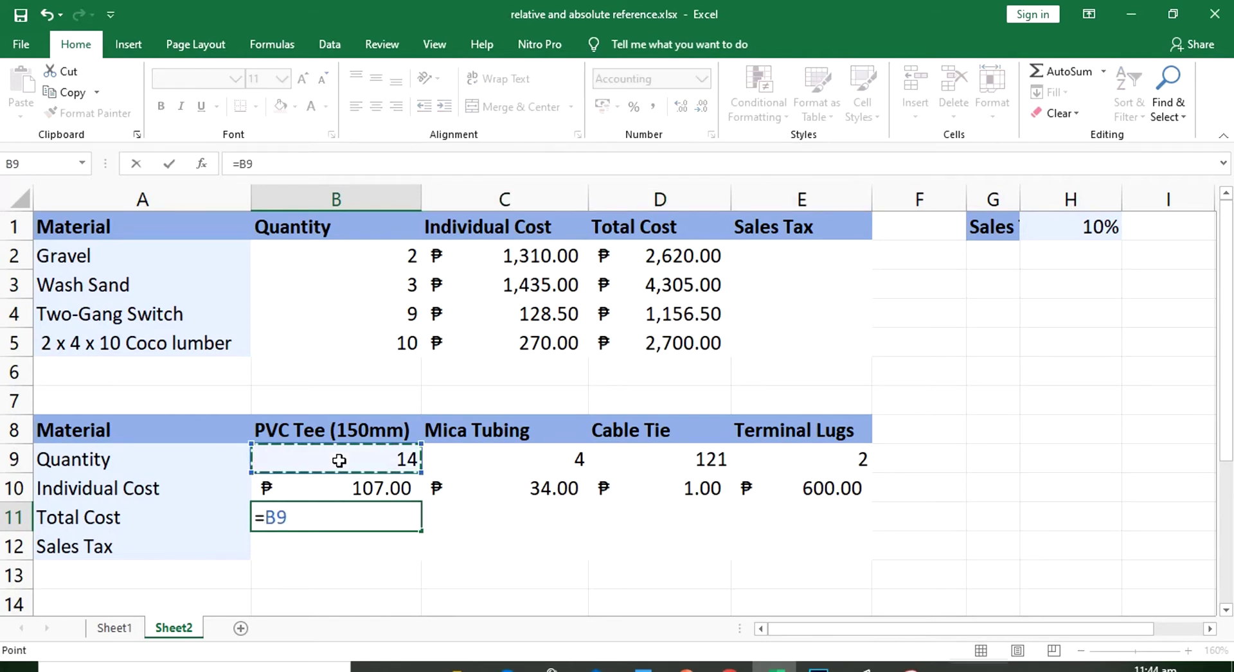
pyautogui.write('*')
pyautogui.click(325, 496)
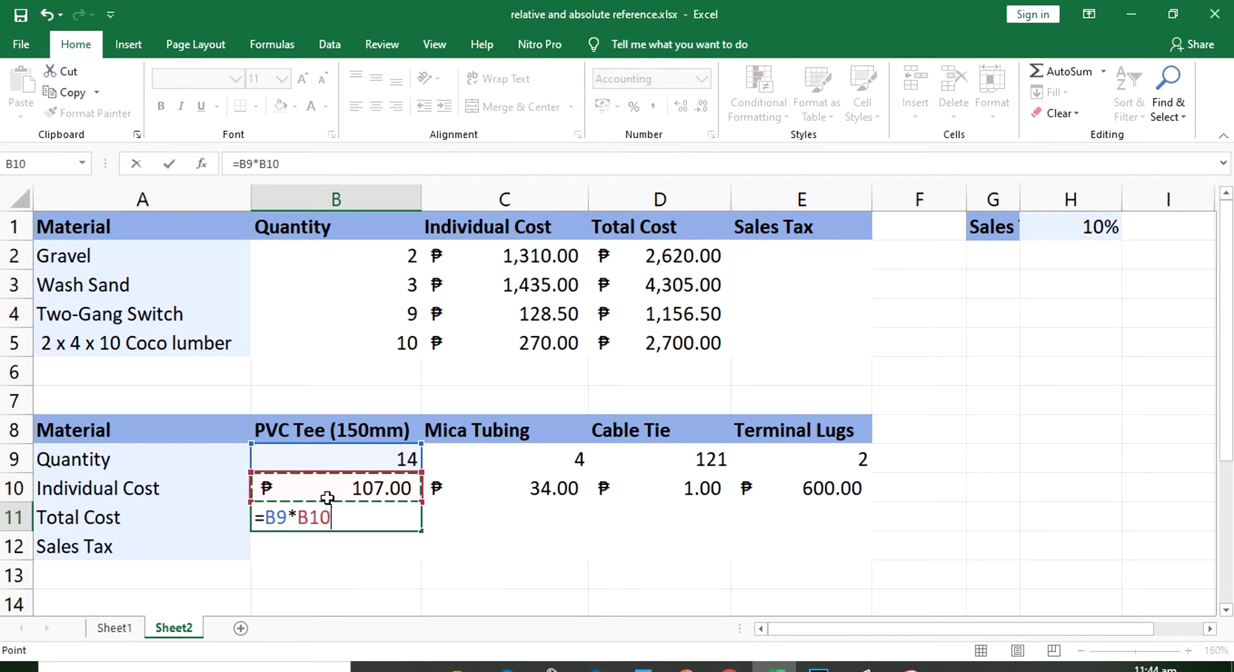
pyautogui.press('Return')
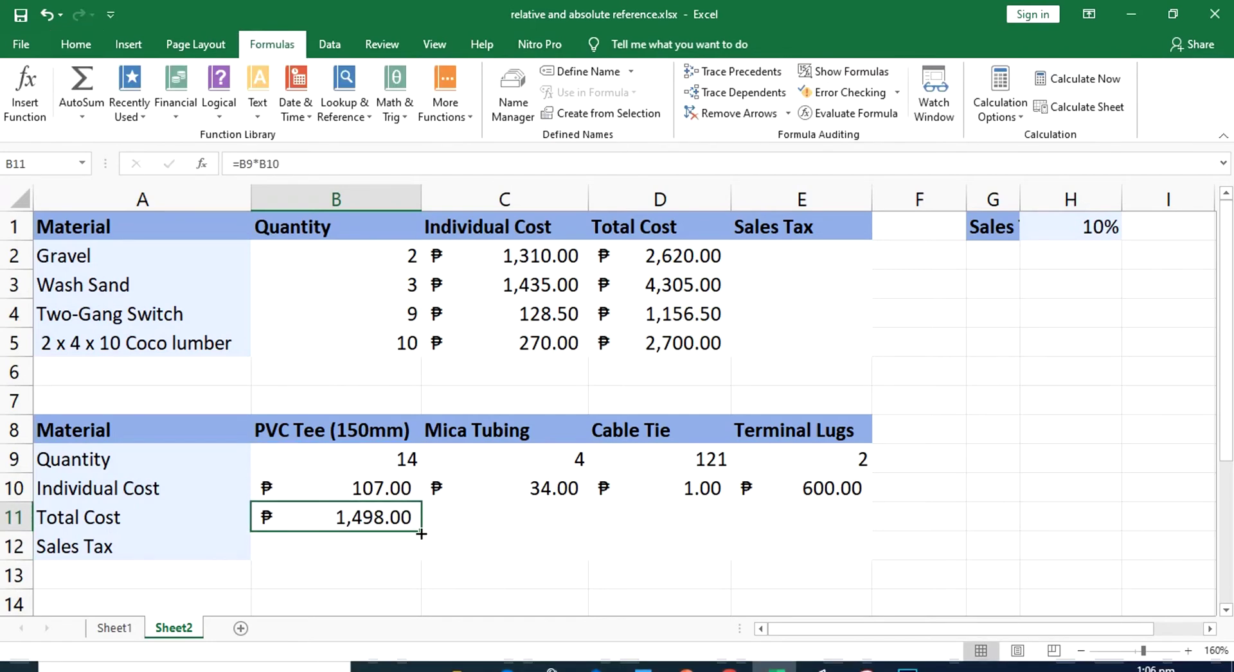
pyautogui.moveTo(421, 534); pyautogui.dragTo(849, 524)
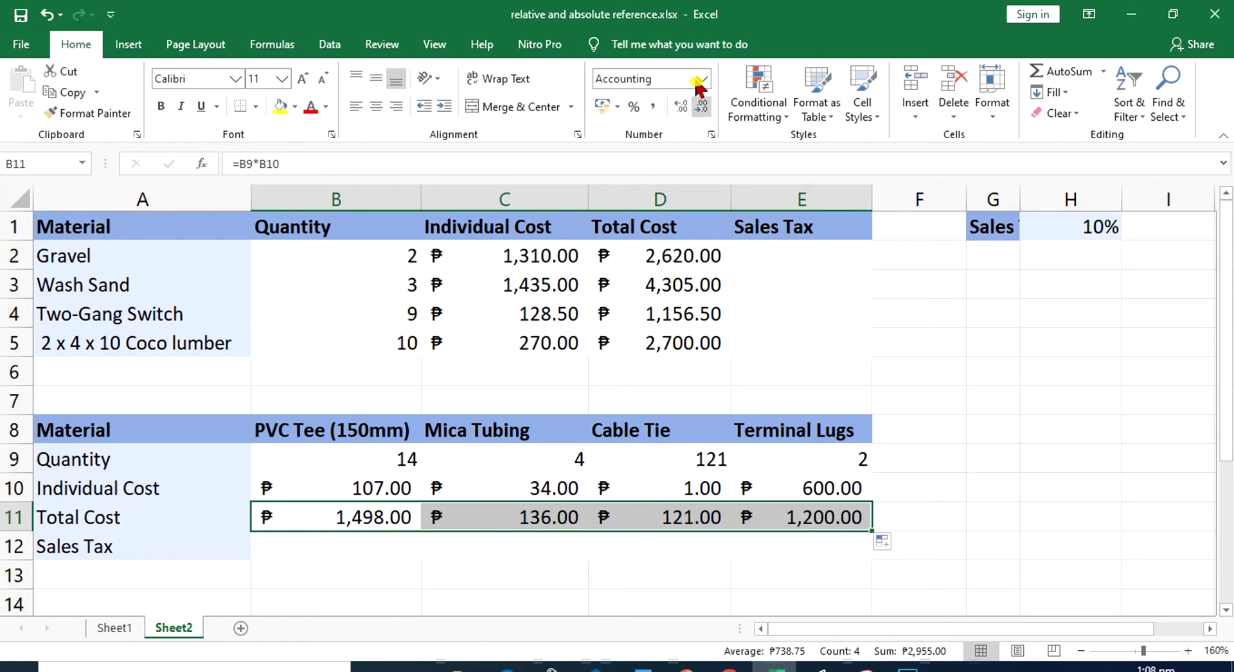
# - Show the formulas in the cells and examine the Total Cost references in row 11, column by column
pyautogui.click(276, 45)
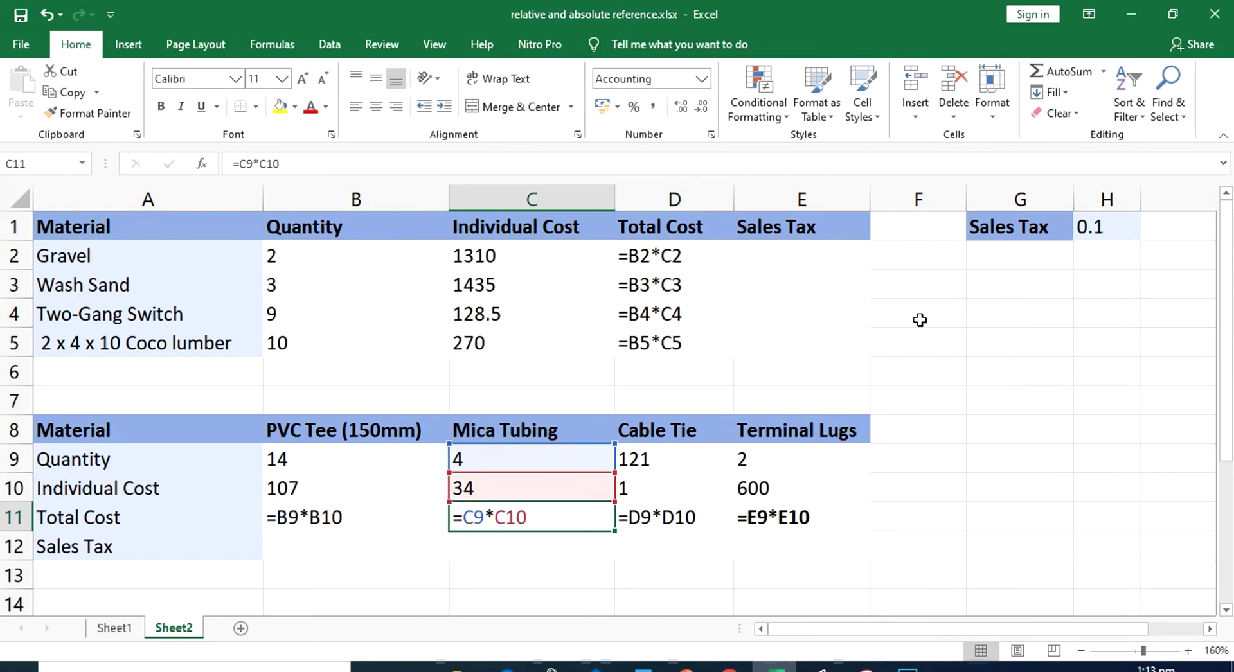
pyautogui.press('Right')
pyautogui.press('Right')
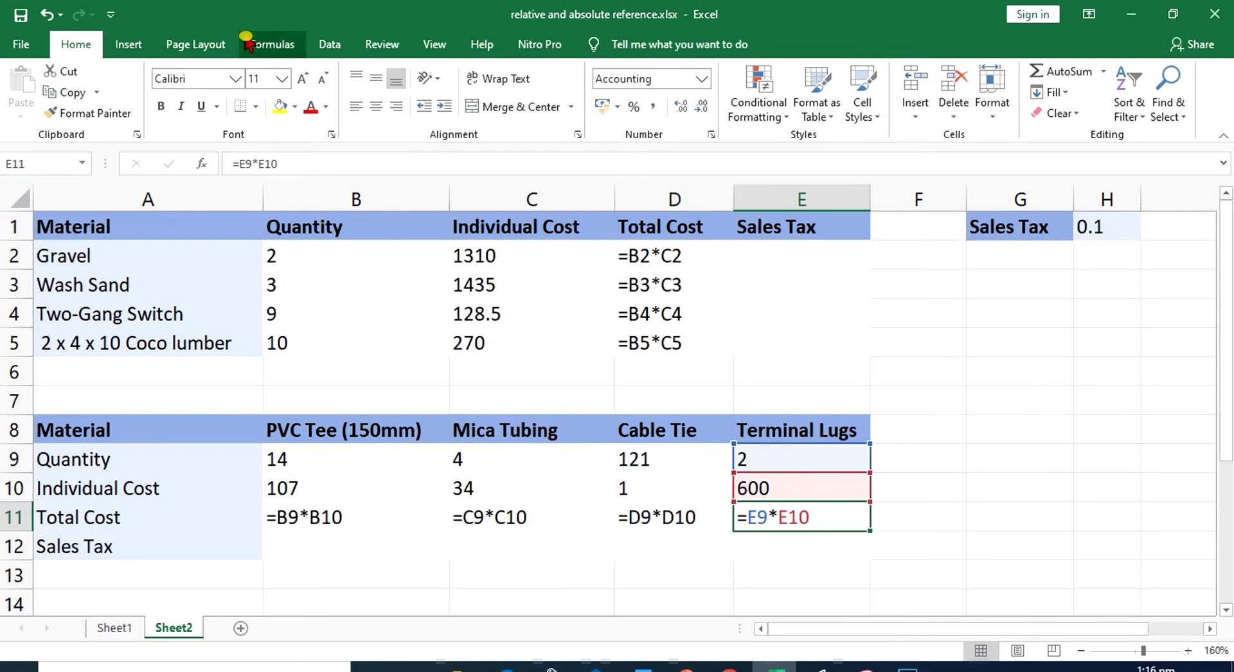
pyautogui.click(251, 47)
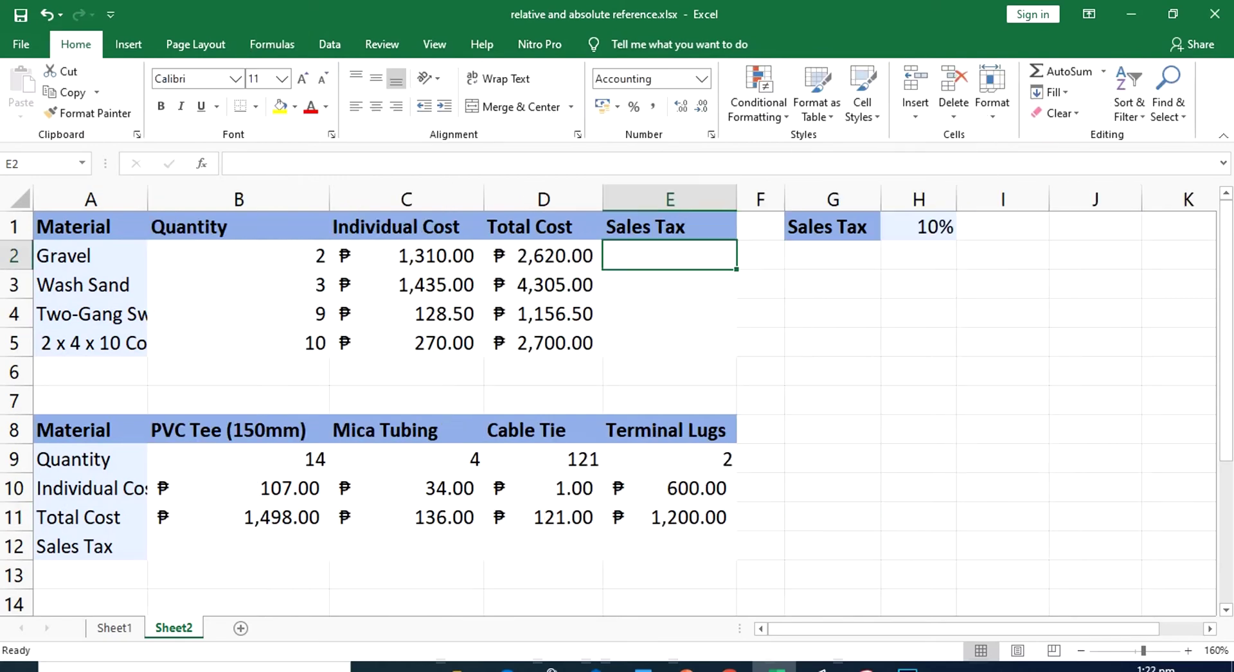
# - Try to fill the Sales Tax column E2:E5 with a relative reference to the tax rate, starting with =D2*H1 in E2
pyautogui.moveTo(669, 259); pyautogui.dragTo(661, 334)
pyautogui.write('=')
pyautogui.click(574, 266)
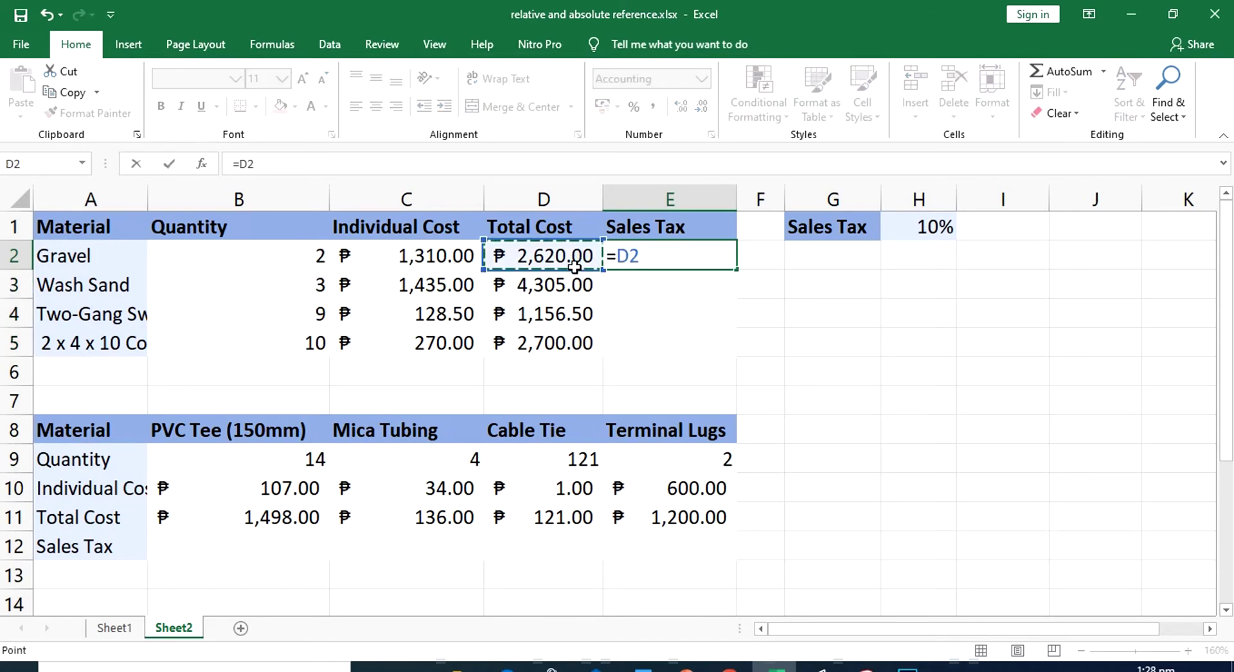
pyautogui.write('*')
pyautogui.click(944, 229)
pyautogui.press('Return')
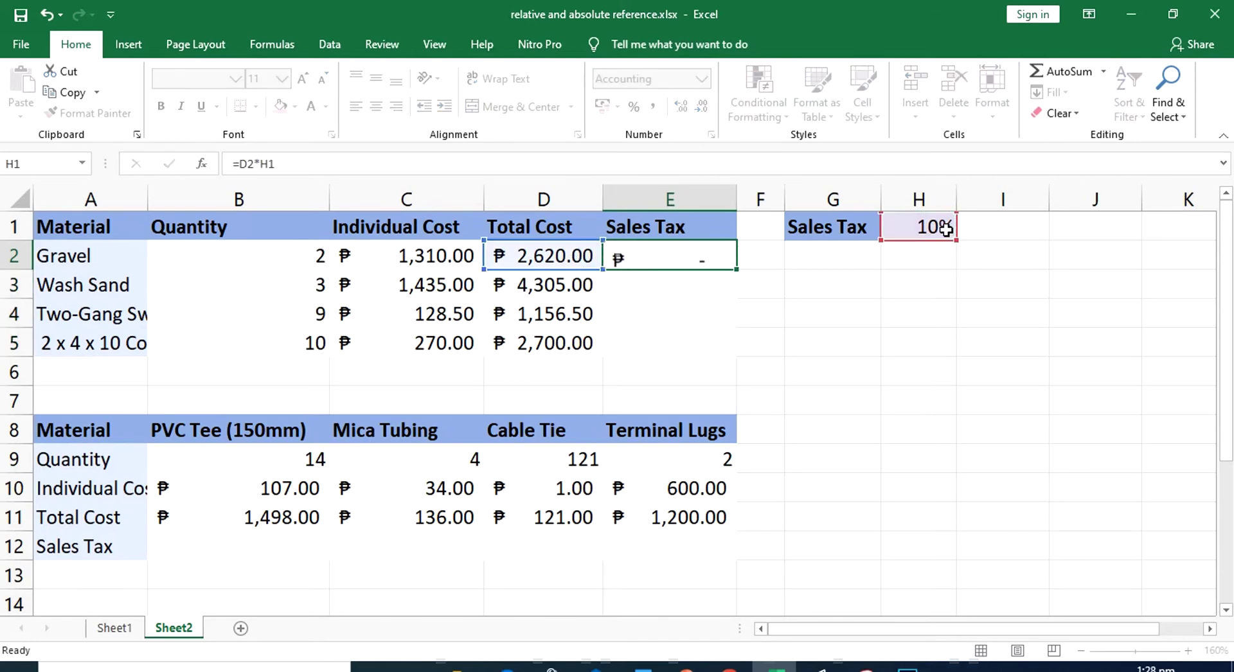
pyautogui.click(713, 259)
pyautogui.moveTo(736, 269); pyautogui.dragTo(729, 351)
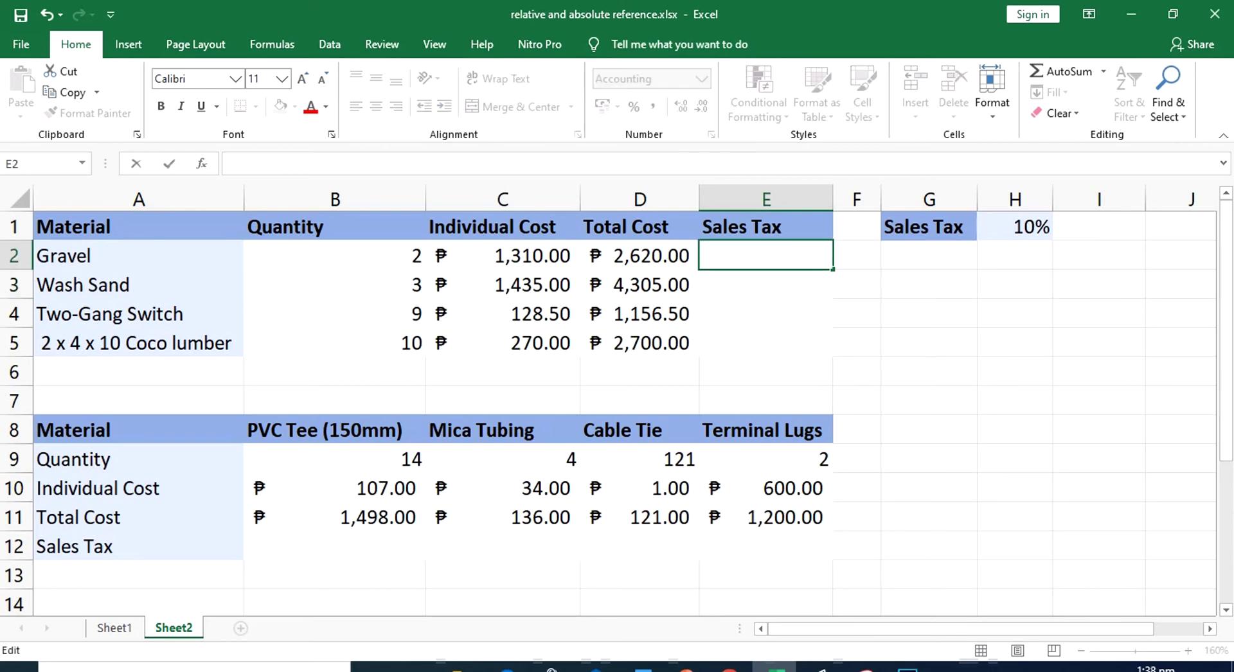
# - Fill the Sales Tax column E2:E5 with a formula that locks the tax rate's row, starting with =D2*H$1 in E2
pyautogui.write('=')
pyautogui.click(653, 265)
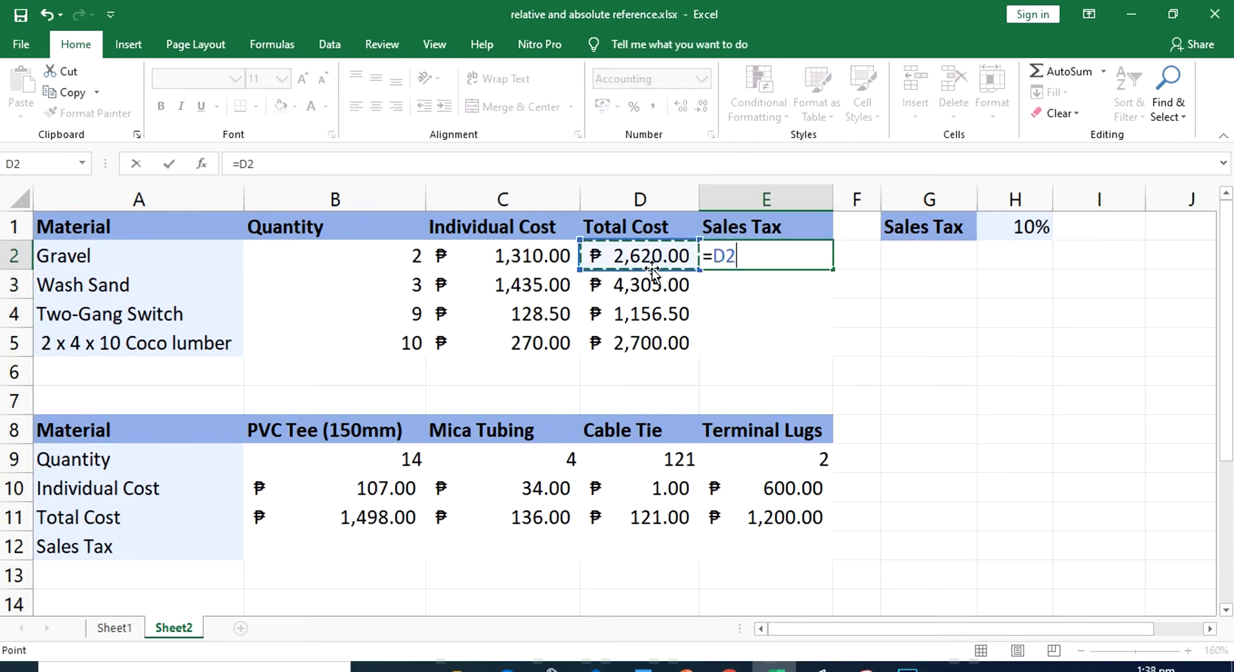
pyautogui.write('*')
pyautogui.click(1038, 230)
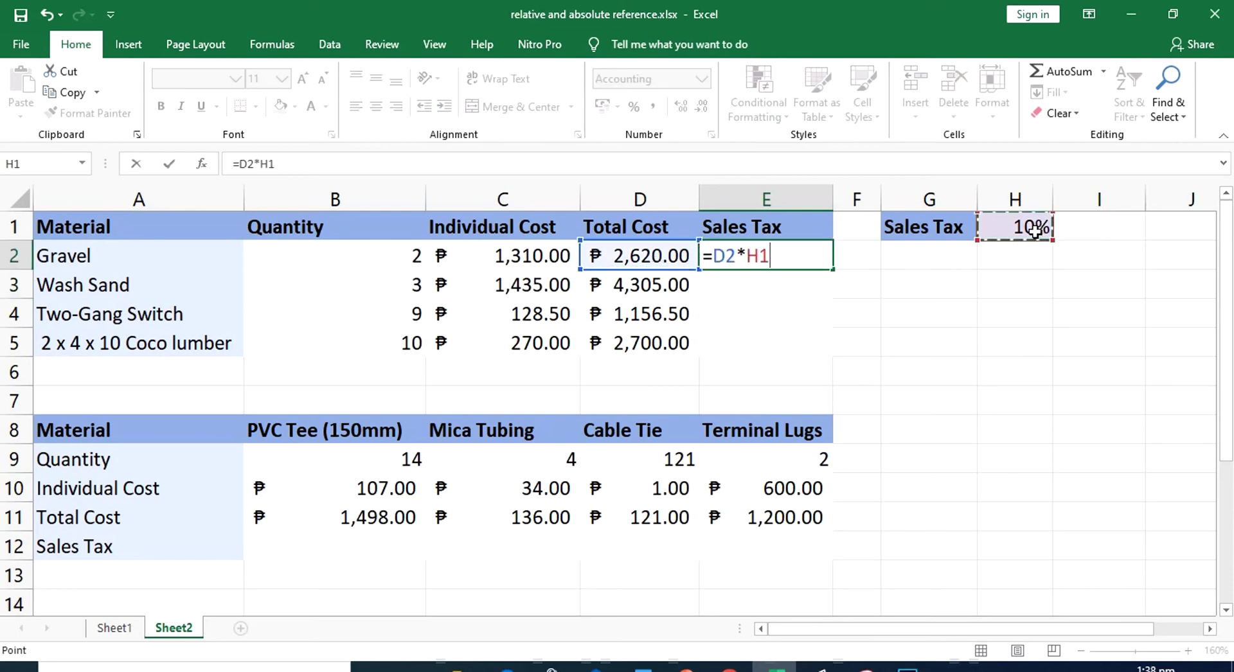
pyautogui.click(754, 256)
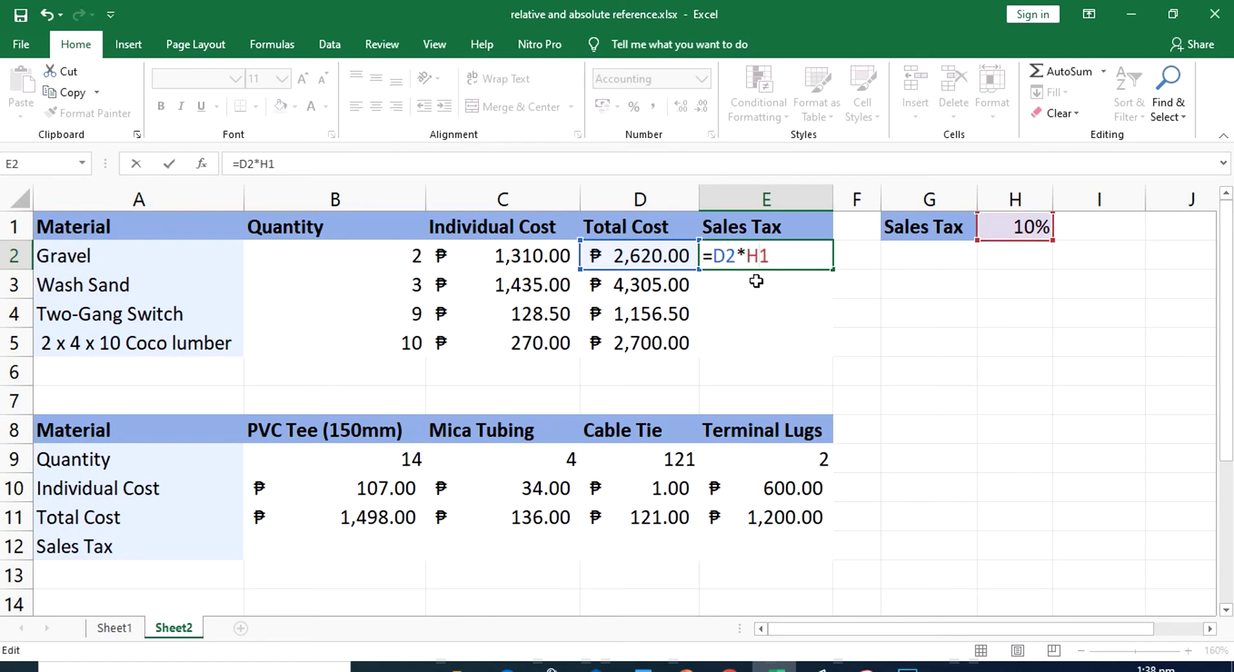
pyautogui.write('$')
pyautogui.moveTo(792, 255); pyautogui.dragTo(746, 256)
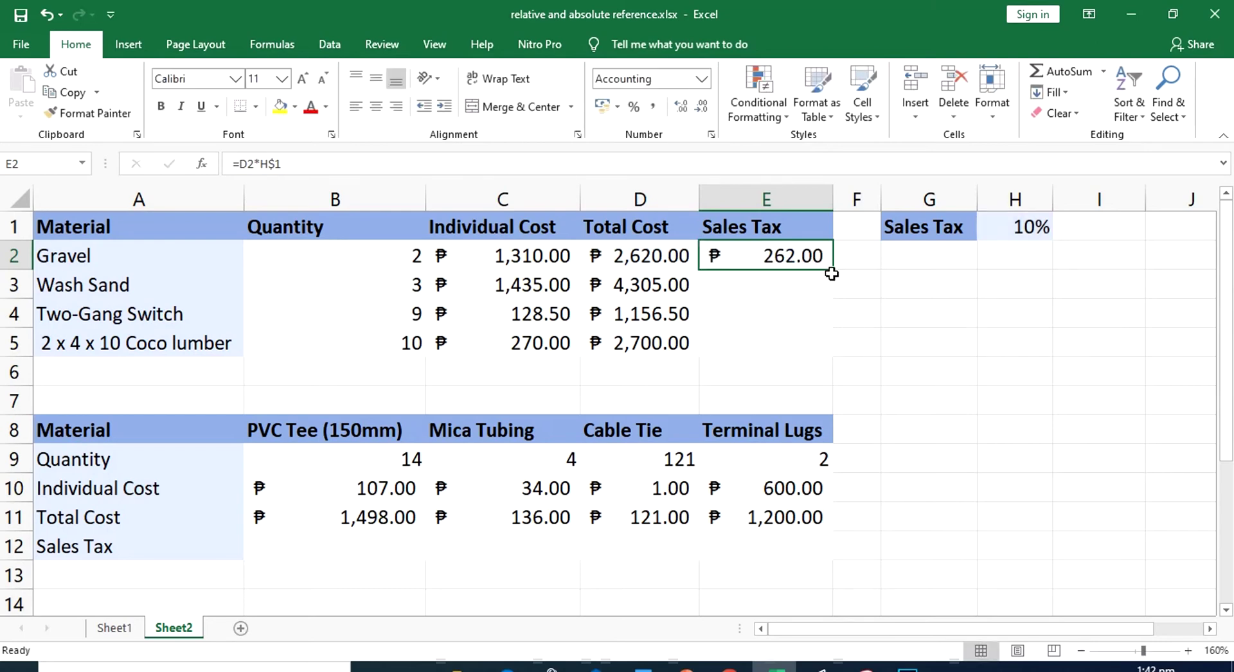
pyautogui.moveTo(832, 272); pyautogui.dragTo(832, 351)
# - Show the formulas in the cells to examine the tax rate references in the Sales Tax column, and return to showing values
pyautogui.click(826, 347)
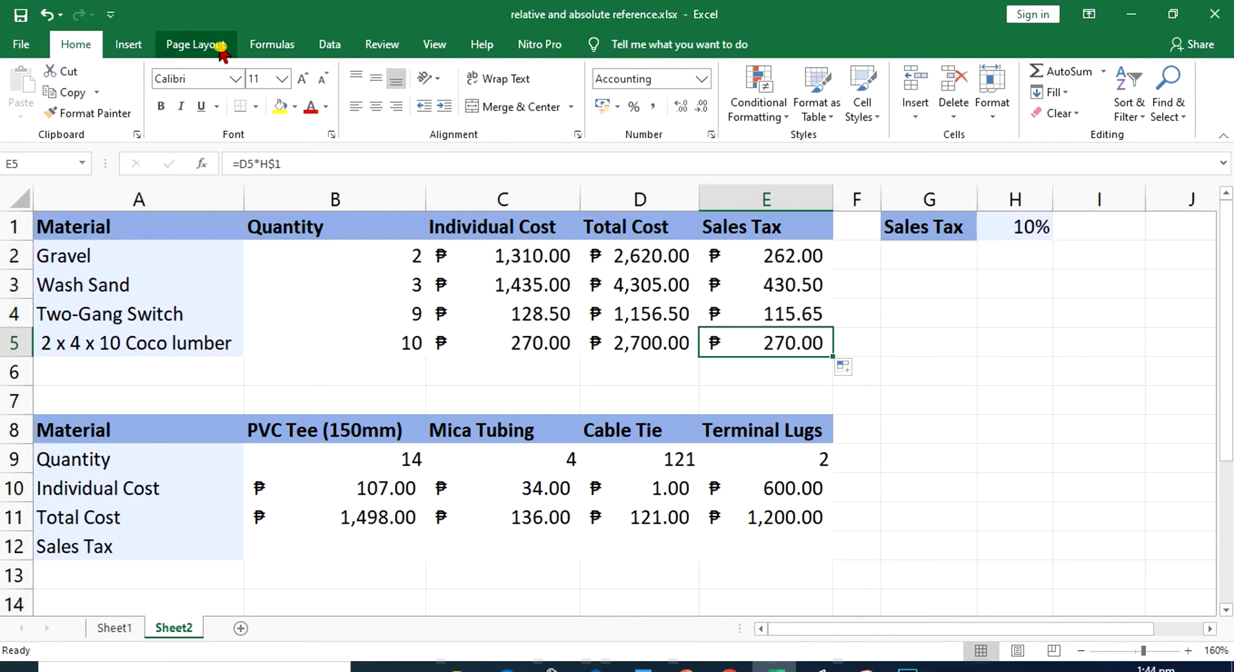
pyautogui.click(257, 45)
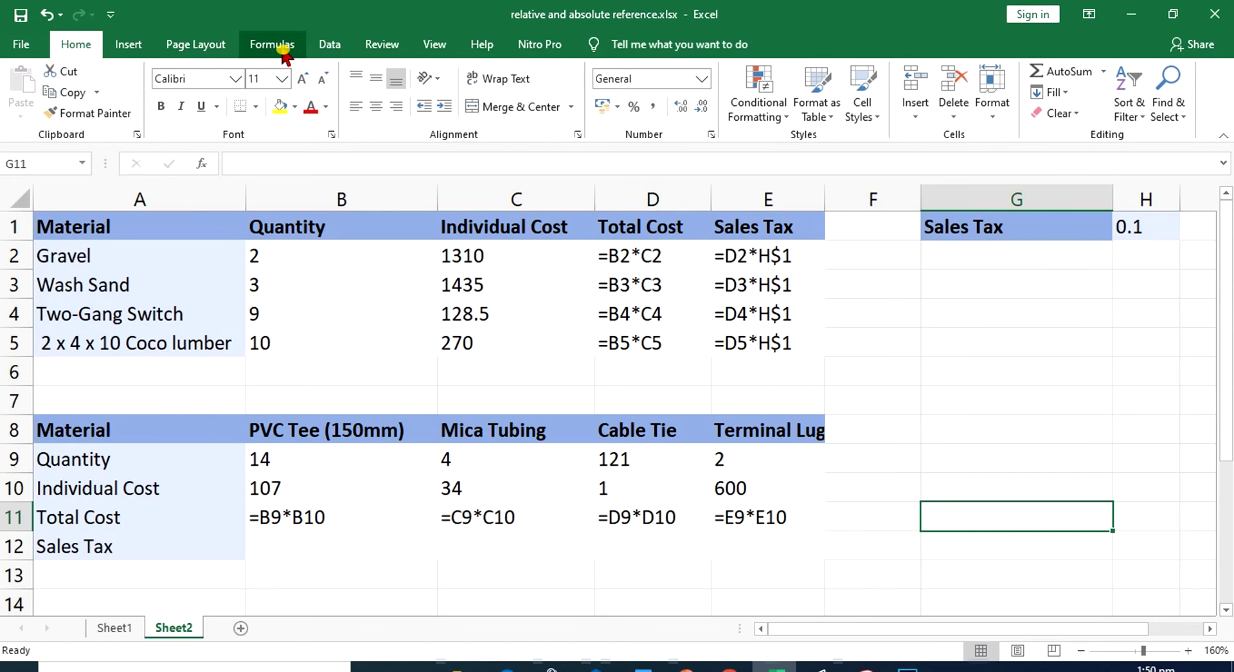
pyautogui.click(280, 46)
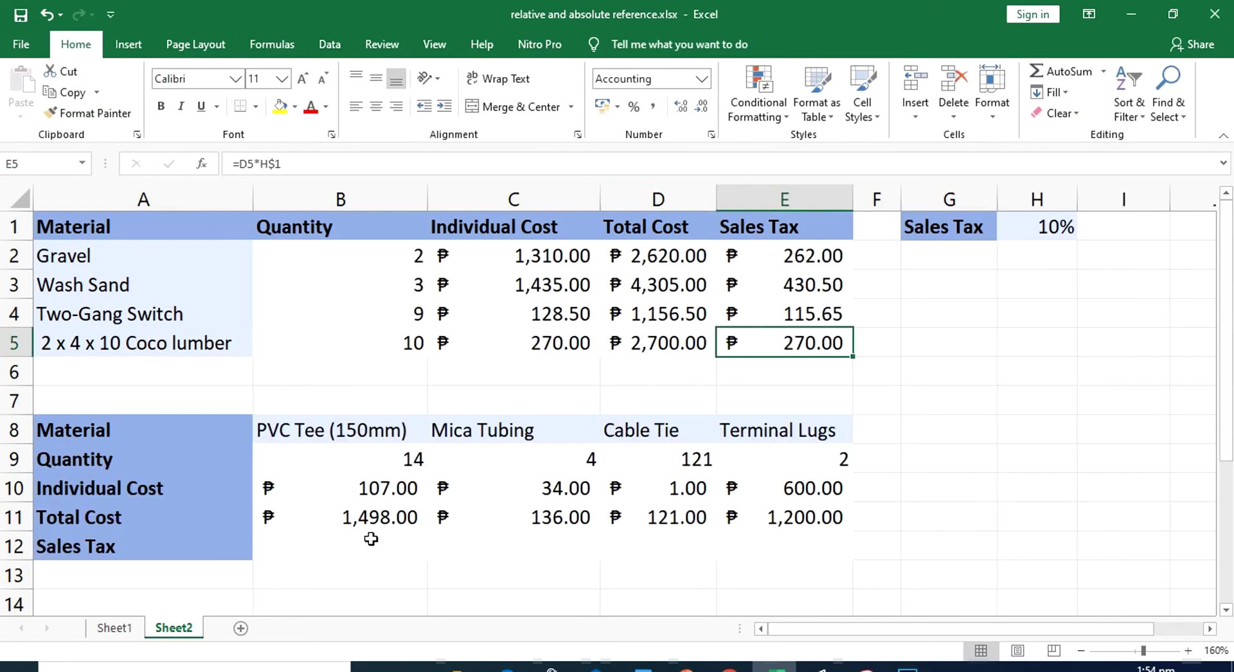
# - Fill the second table's Sales Tax row B12:E12 with a formula that locks the tax rate's column, starting with =B11*$H1 in B12
pyautogui.moveTo(367, 542); pyautogui.dragTo(767, 547)
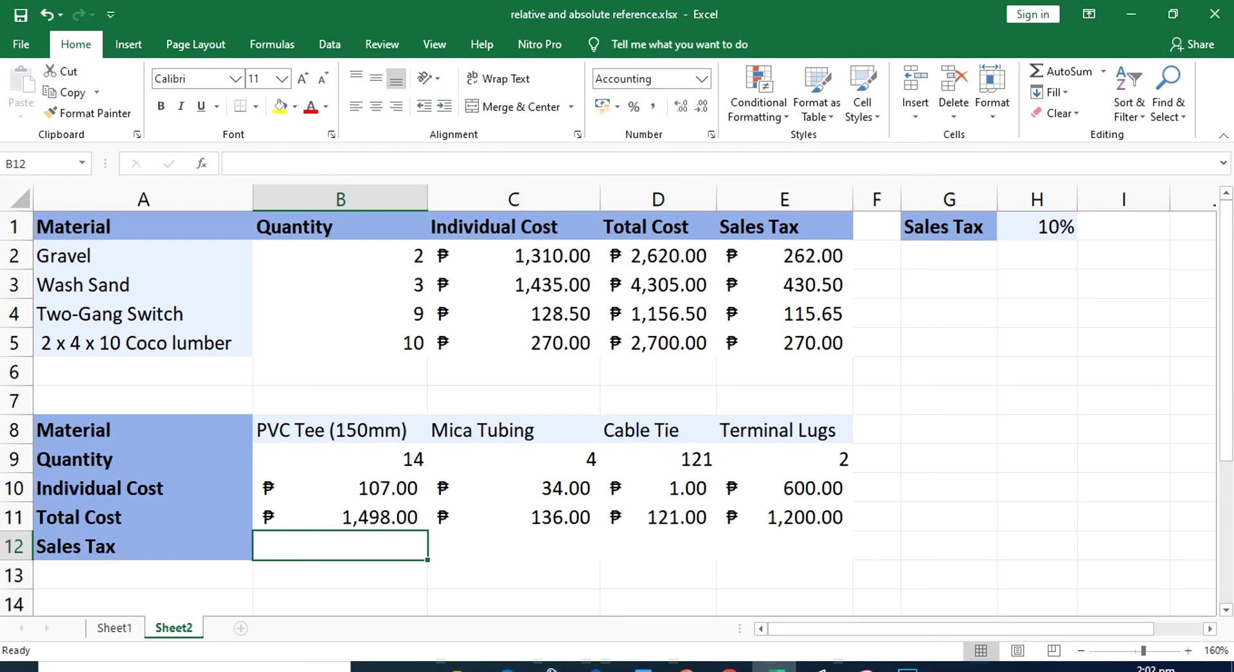
pyautogui.write('=')
pyautogui.click(369, 514)
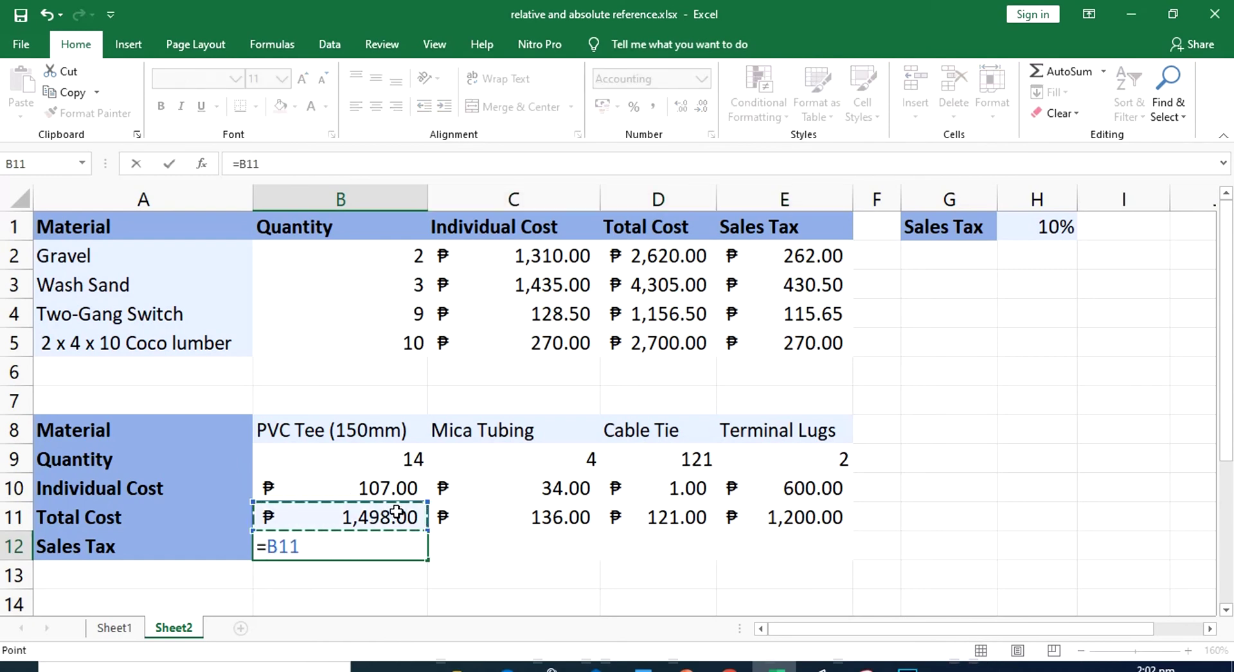
pyautogui.write('*')
pyautogui.click(1045, 231)
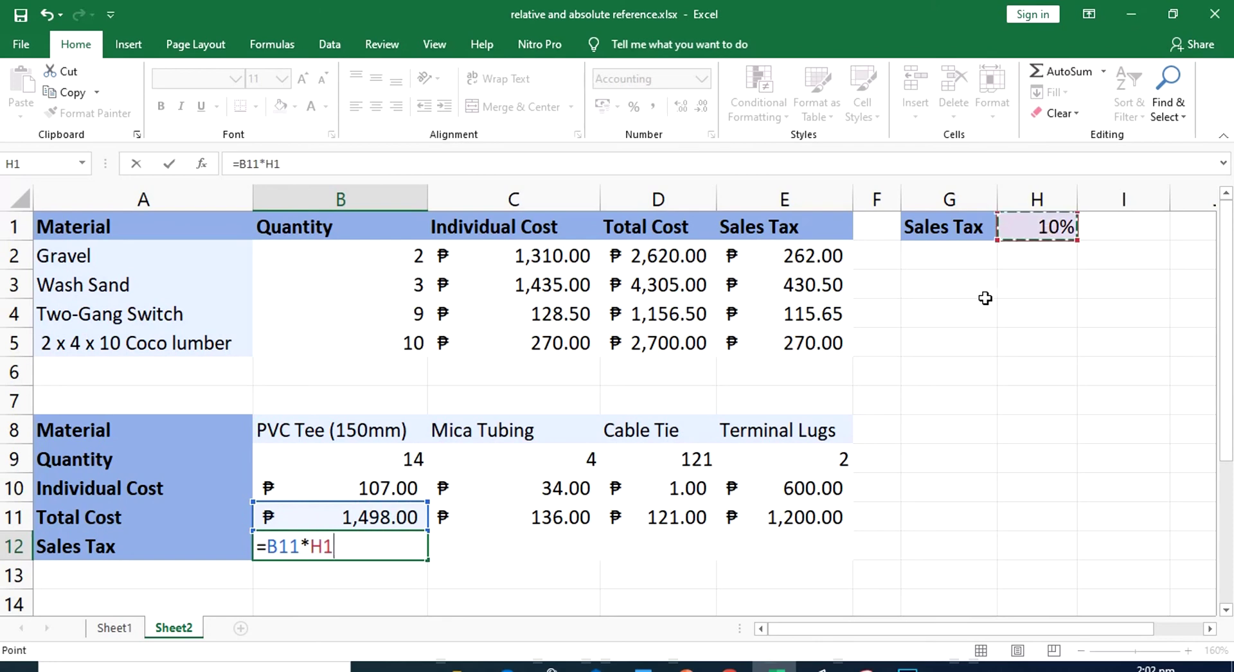
pyautogui.click(312, 547)
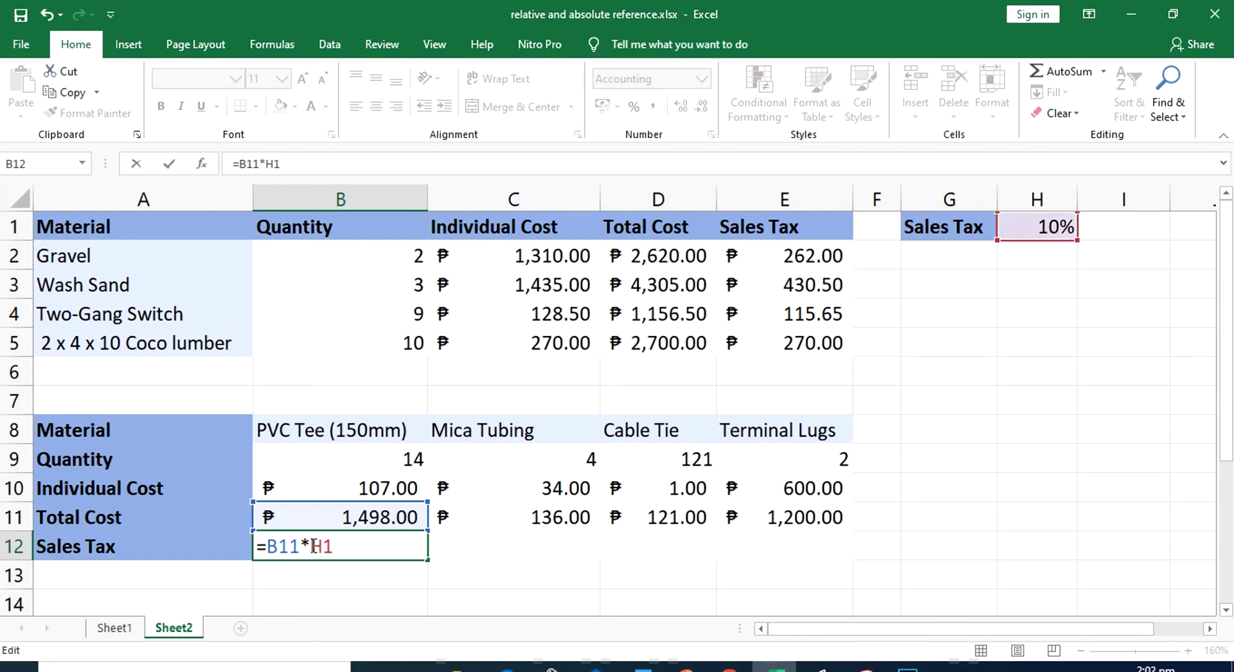
pyautogui.write('$')
pyautogui.hotkey('ctrl', 'Return')
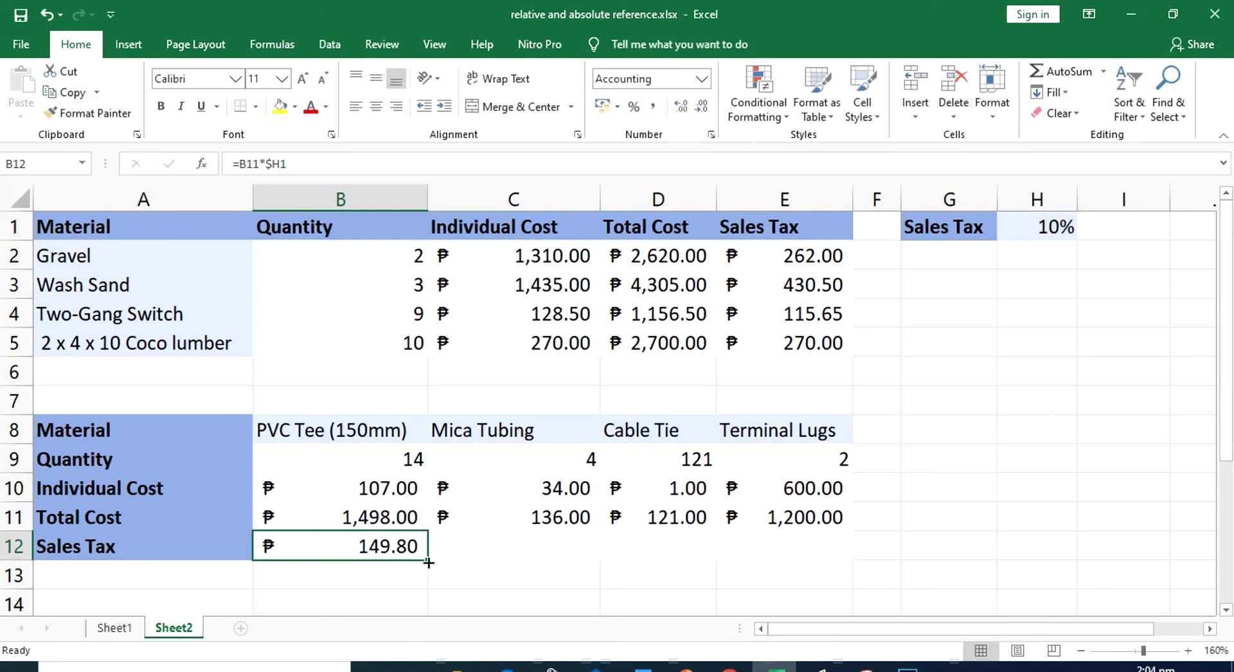
pyautogui.moveTo(428, 563); pyautogui.dragTo(788, 554)
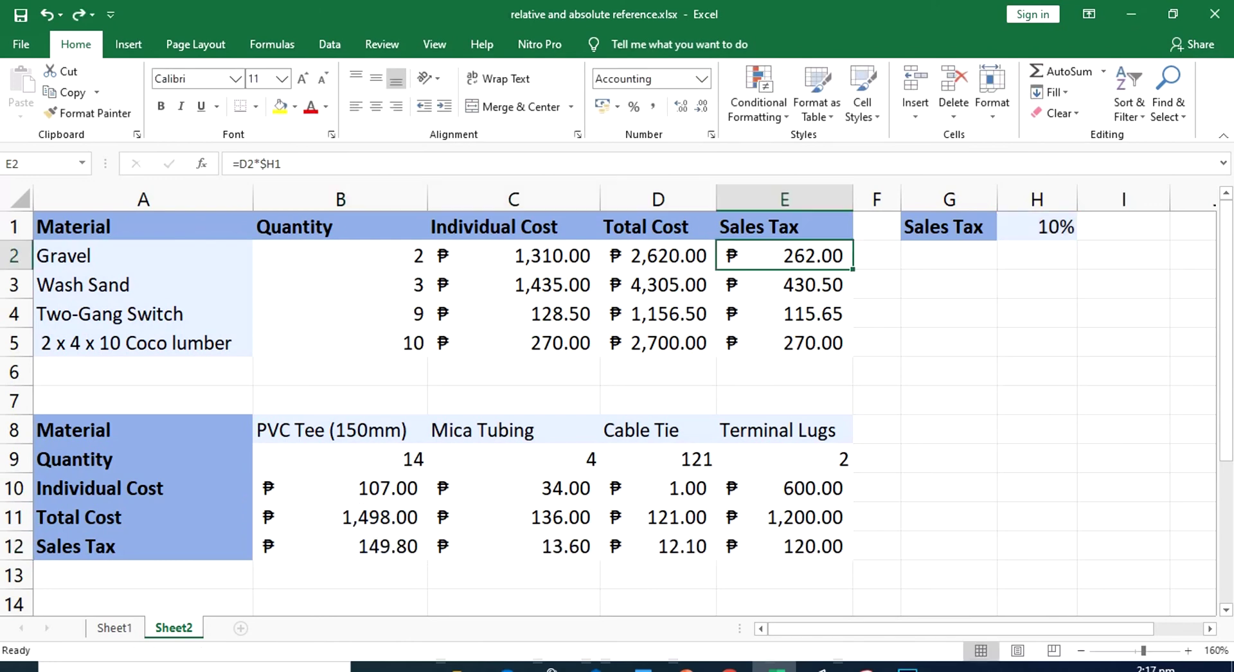
# - Make the tax rate reference in the Gravel row's Sales Tax formula fully absolute, editing it to =D2*$H$1
pyautogui.click(279, 164)
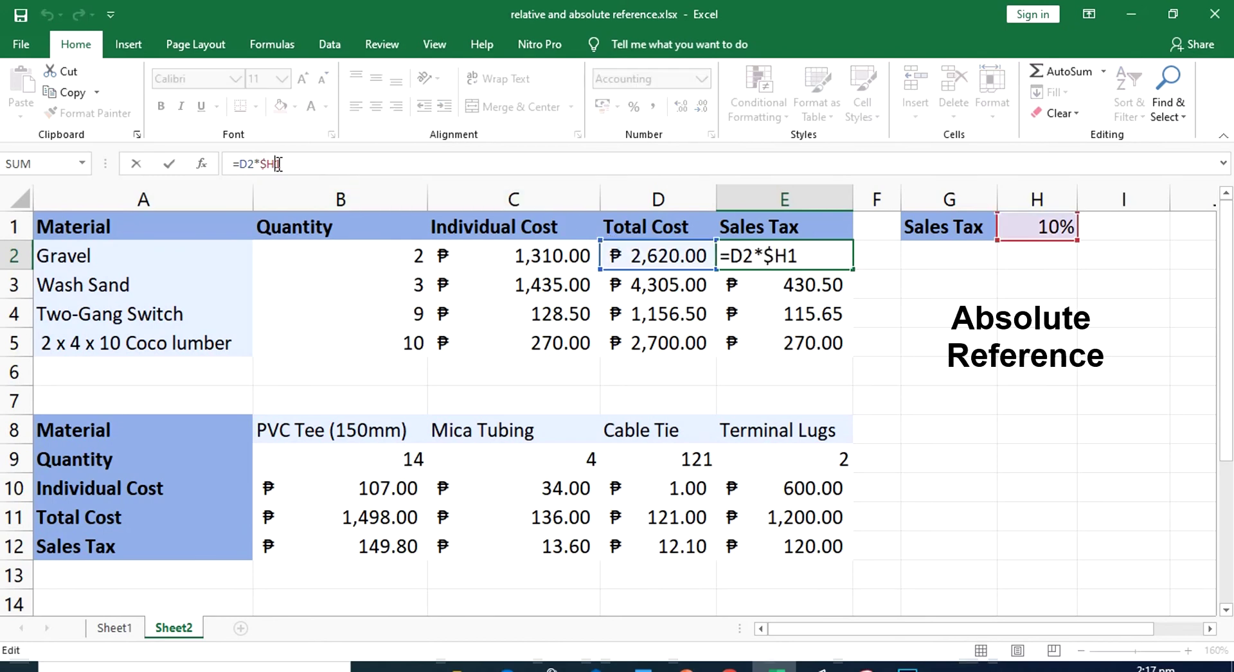
pyautogui.write('$')
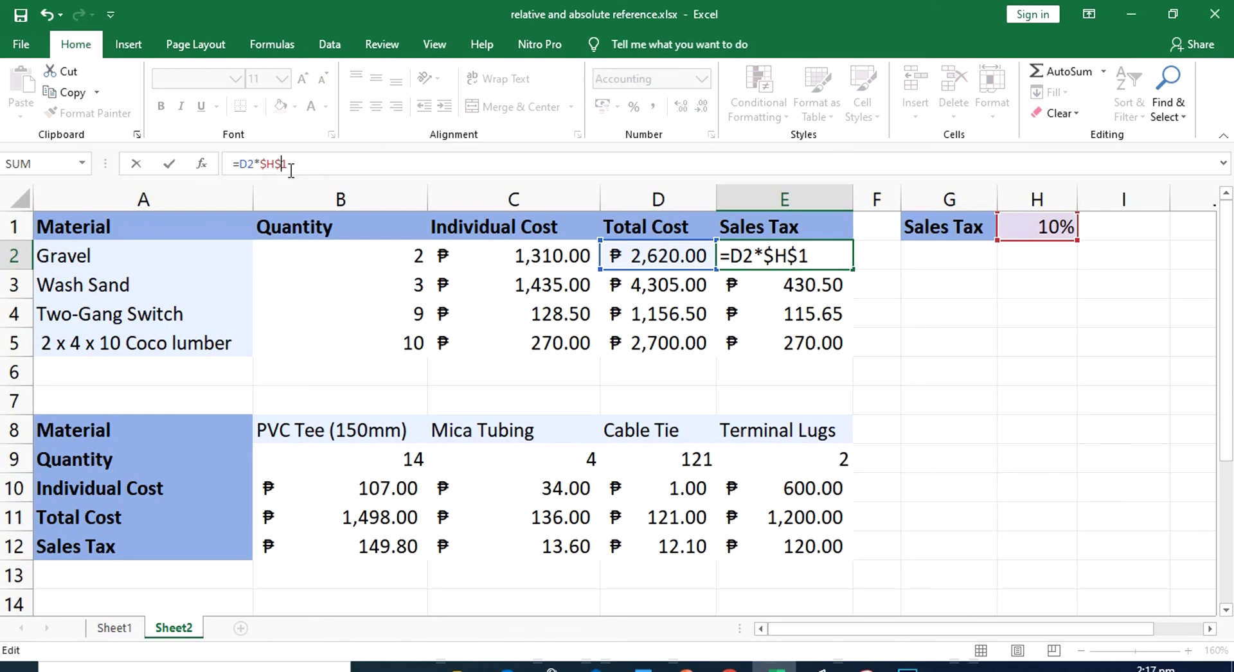
pyautogui.moveTo(289, 164); pyautogui.dragTo(269, 160)
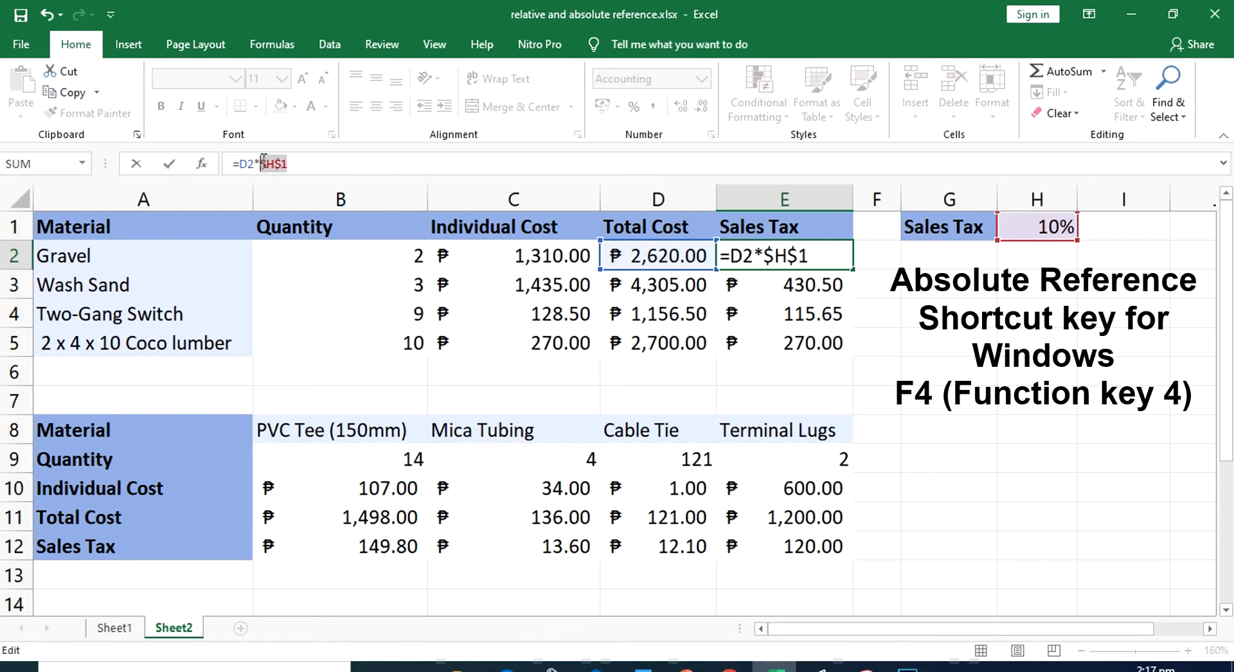